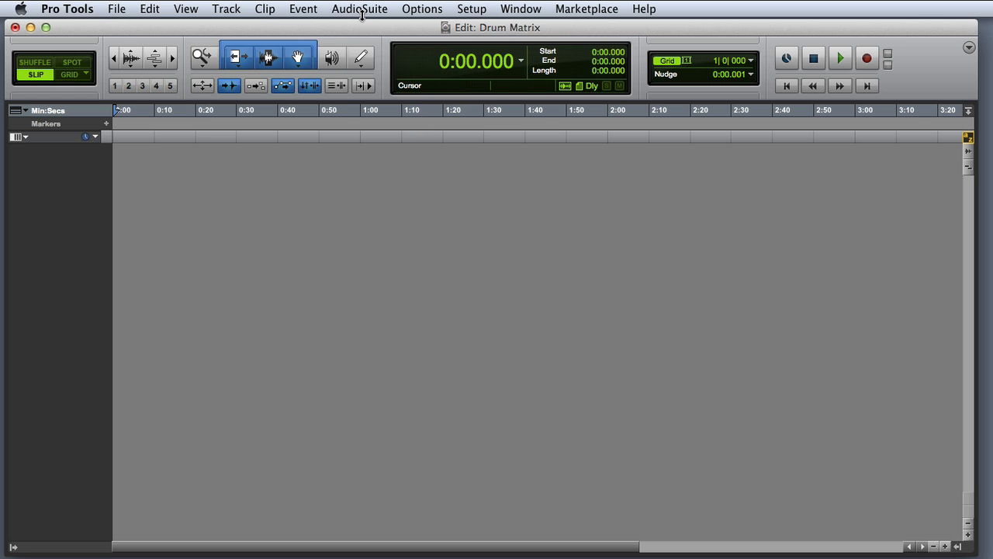
# Create one stereo Aux Input track and one MIDI track together in the New Tracks dialog
pyautogui.click(225, 7)
pyautogui.click(224, 26)
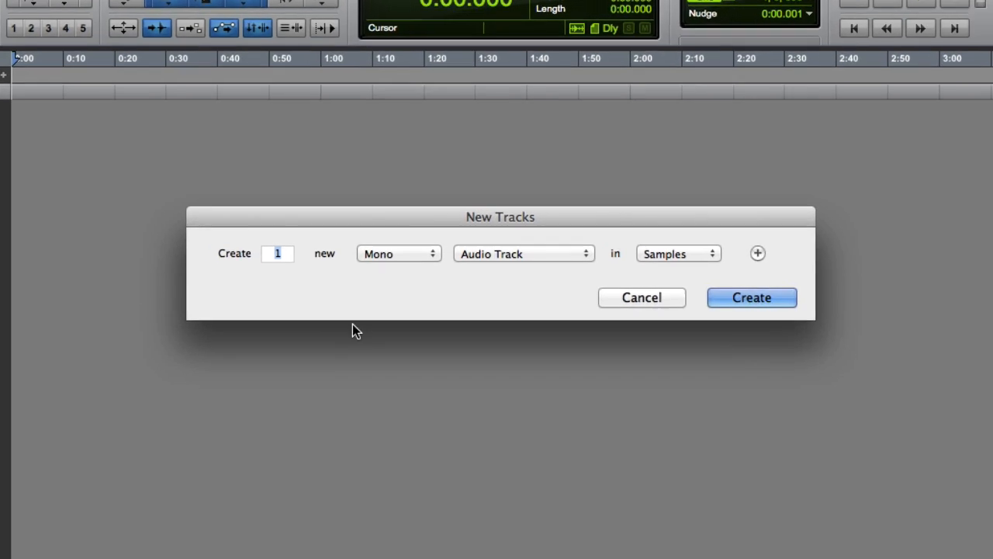
pyautogui.click(392, 255)
pyautogui.click(395, 271)
pyautogui.click(481, 254)
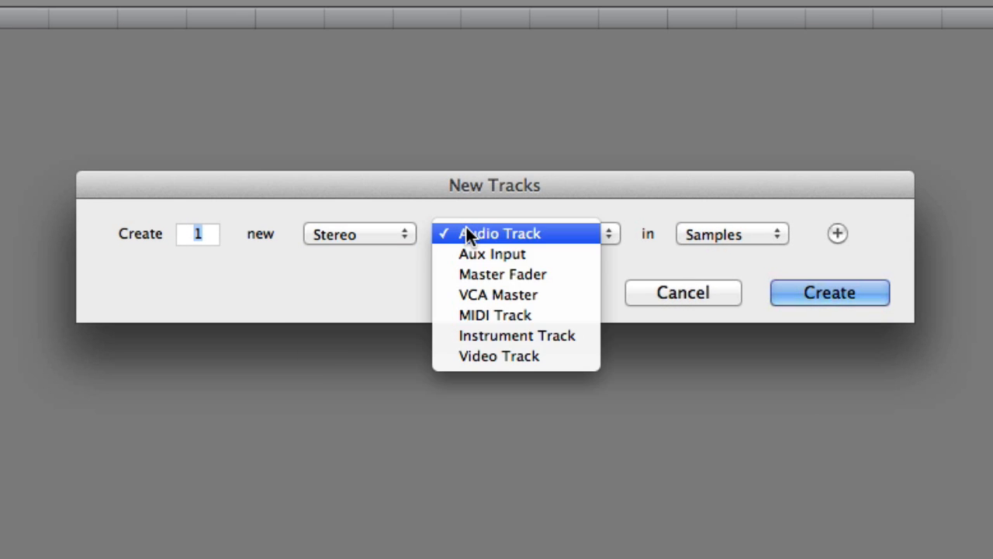
pyautogui.click(470, 254)
pyautogui.click(837, 233)
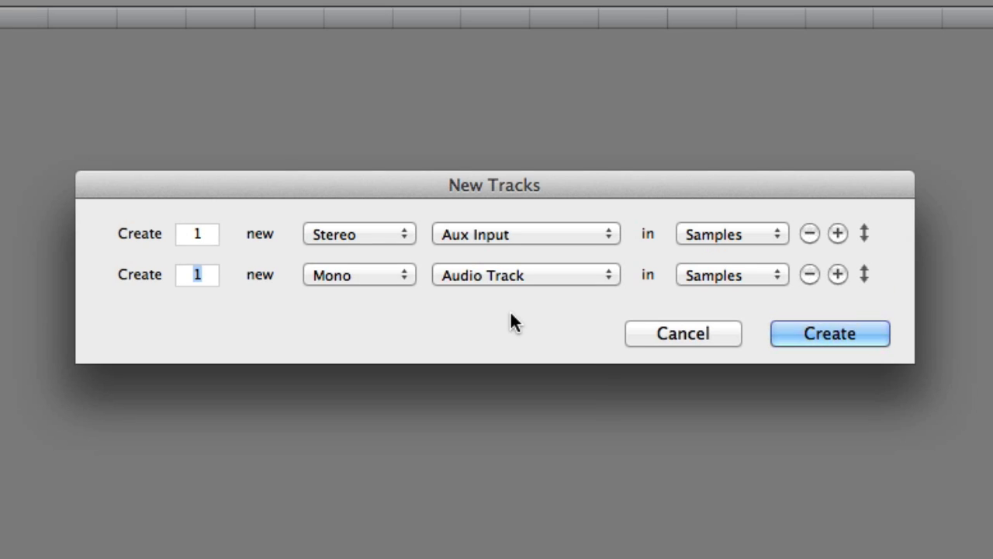
pyautogui.click(511, 275)
pyautogui.click(508, 357)
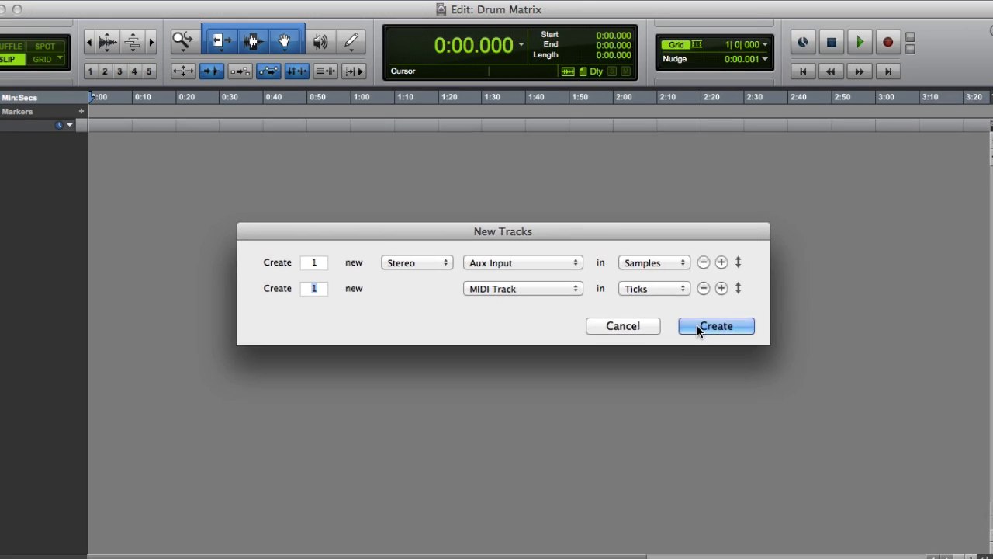
pyautogui.click(796, 335)
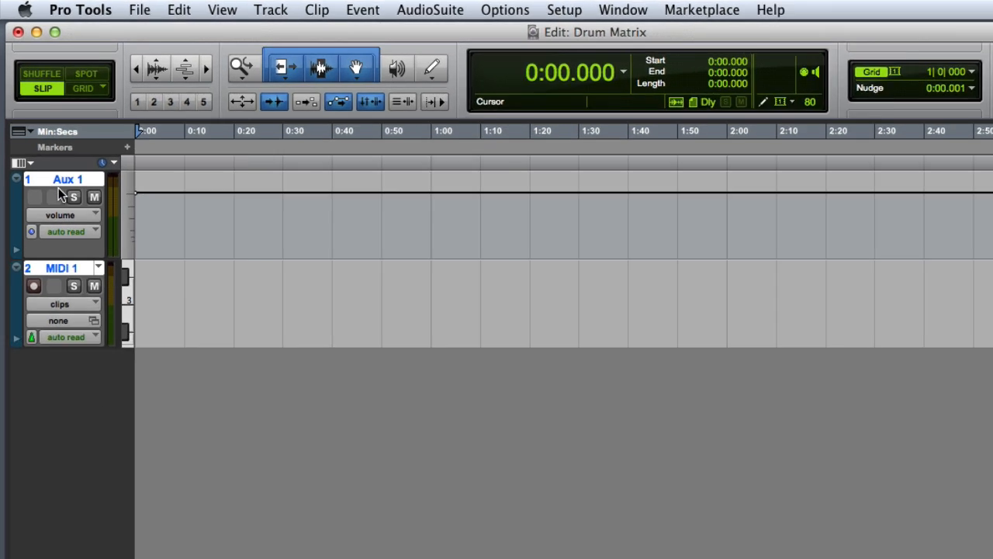
# Display the Inserts A-E column and insert the multichannel instrument plug-in Xpand2 (stereo) on the Aux 1 track
pyautogui.click(17, 110)
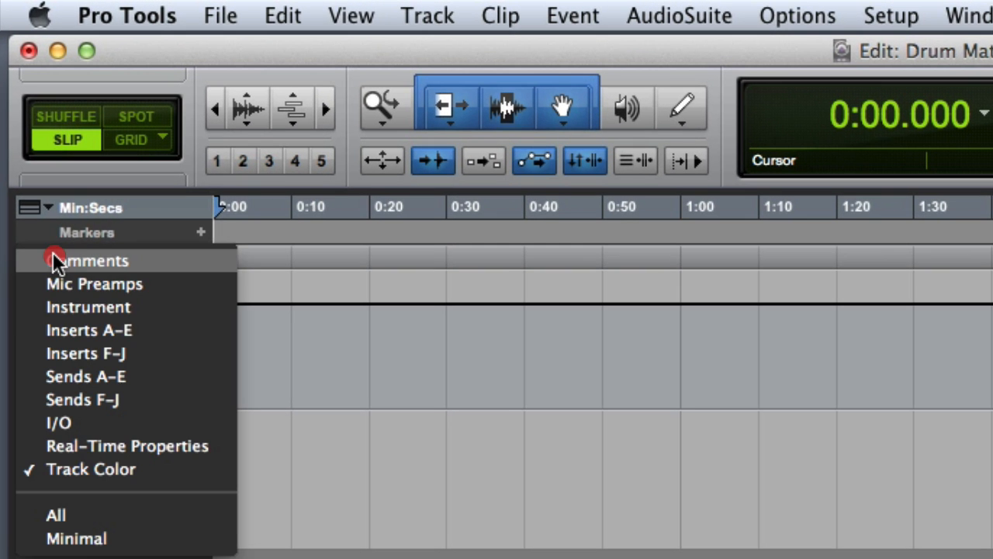
pyautogui.click(110, 326)
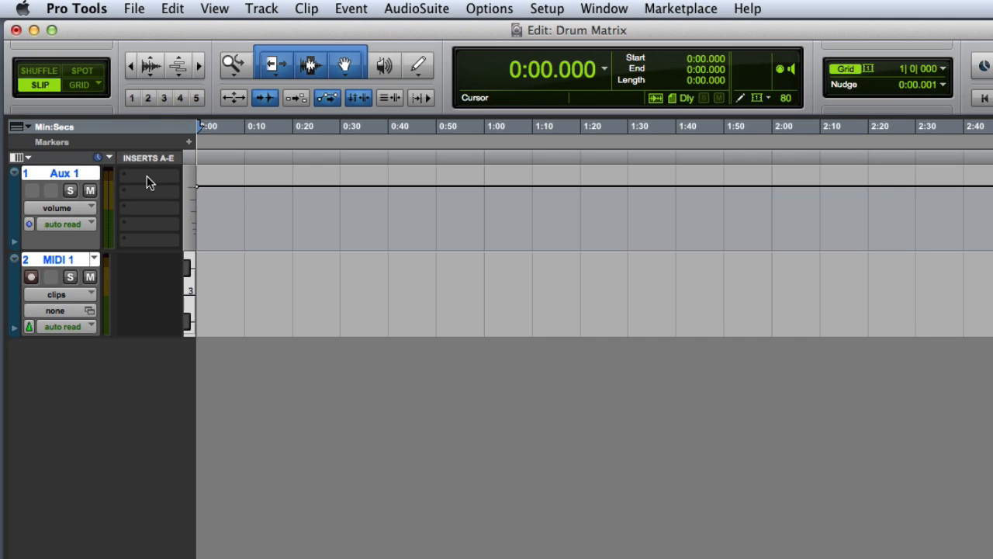
pyautogui.click(244, 285)
pyautogui.moveTo(171, 205)
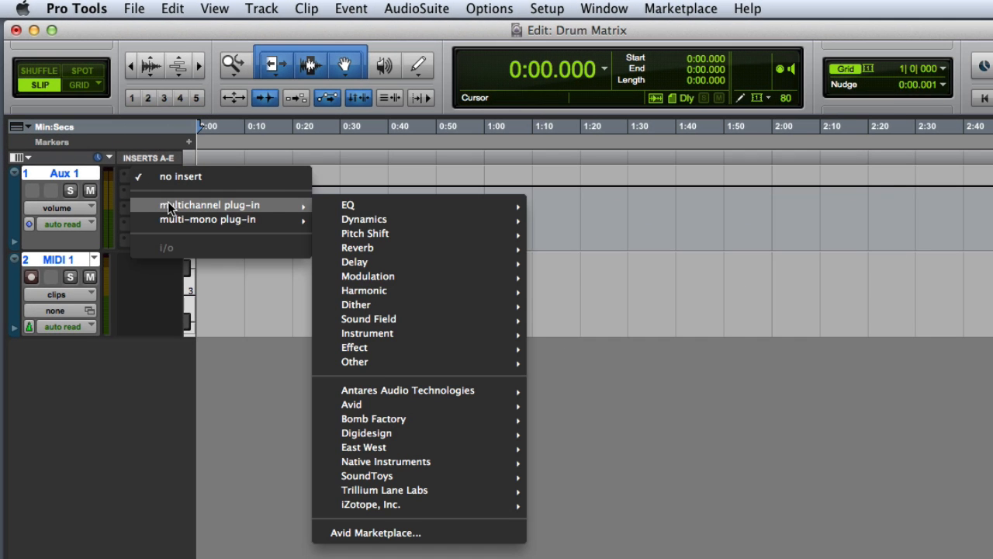
pyautogui.moveTo(373, 334)
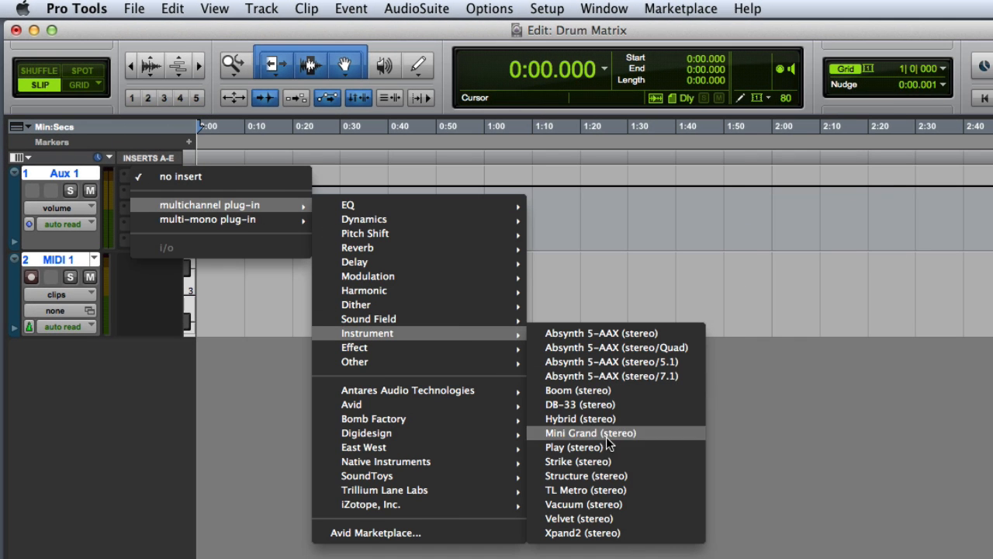
pyautogui.click(609, 532)
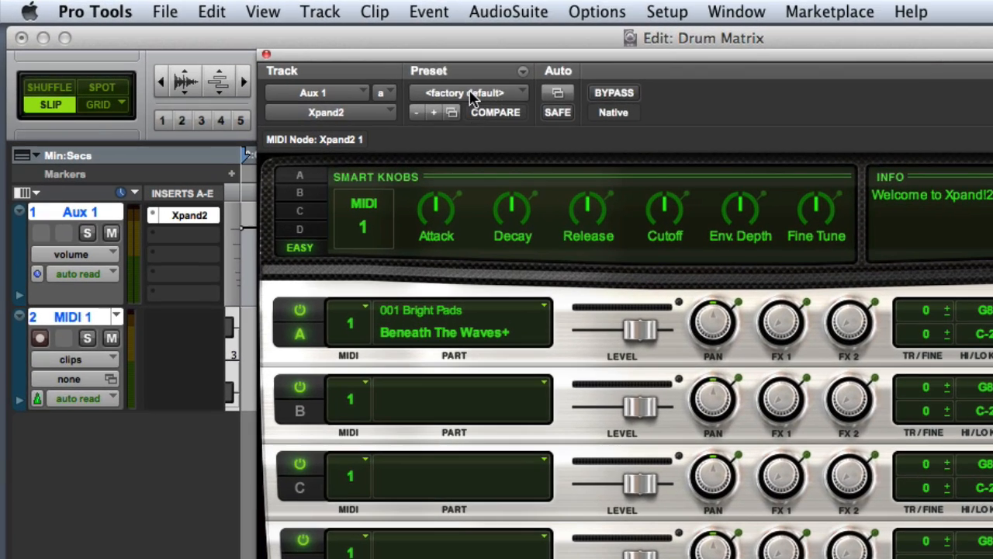
# Load the +02 Pop Kit preset from the 26 Drums category into Xpand2 and close the plug-in window
pyautogui.click(327, 66)
pyautogui.moveTo(515, 4)
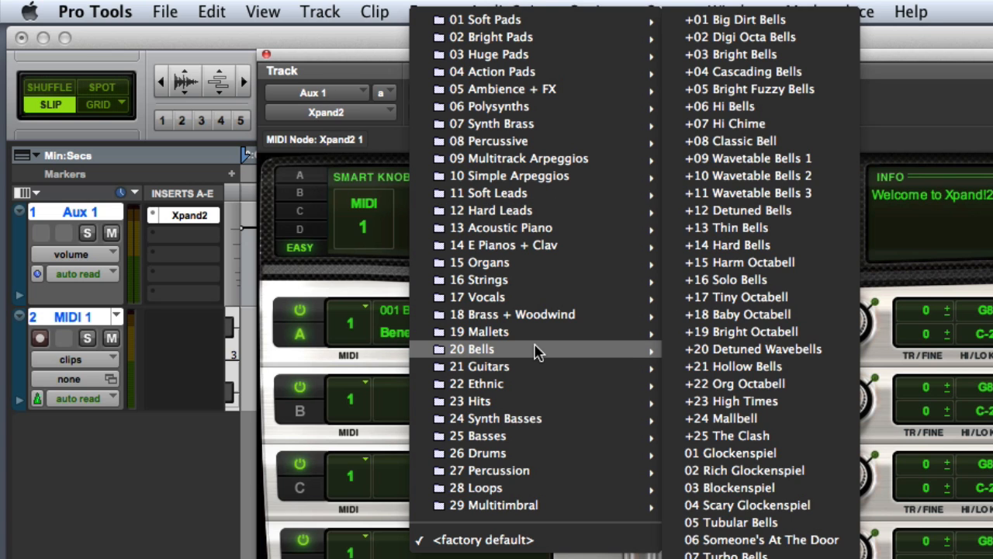
pyautogui.moveTo(522, 458)
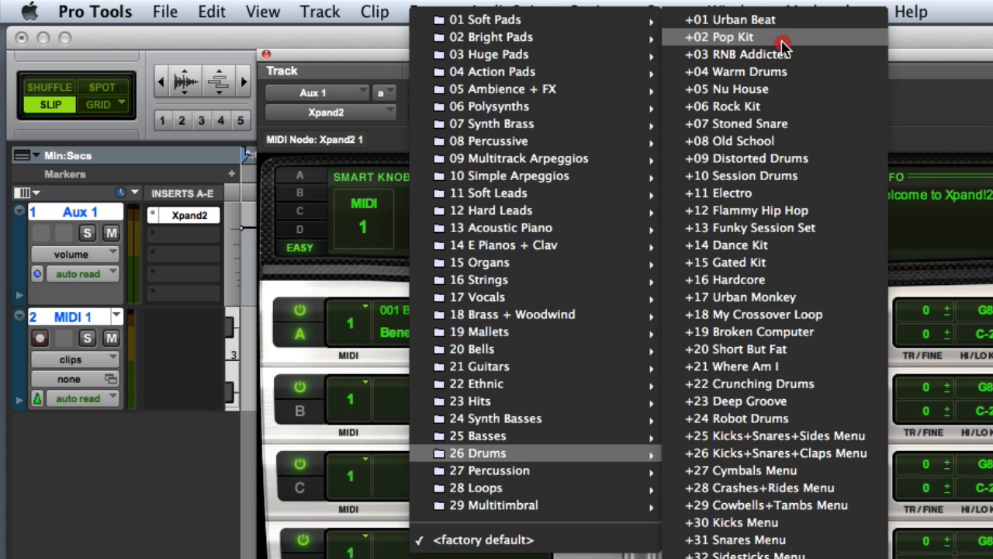
pyautogui.click(745, 36)
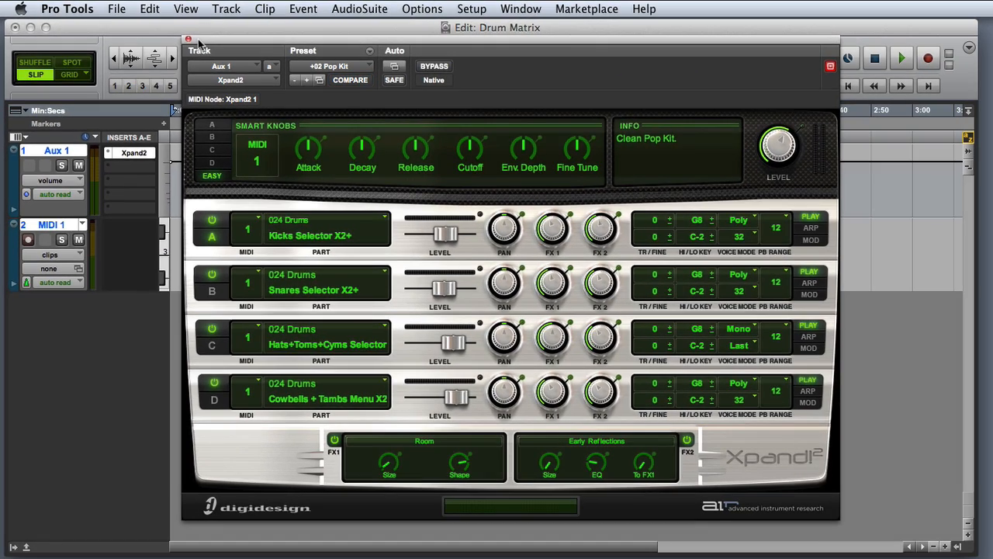
pyautogui.click(188, 39)
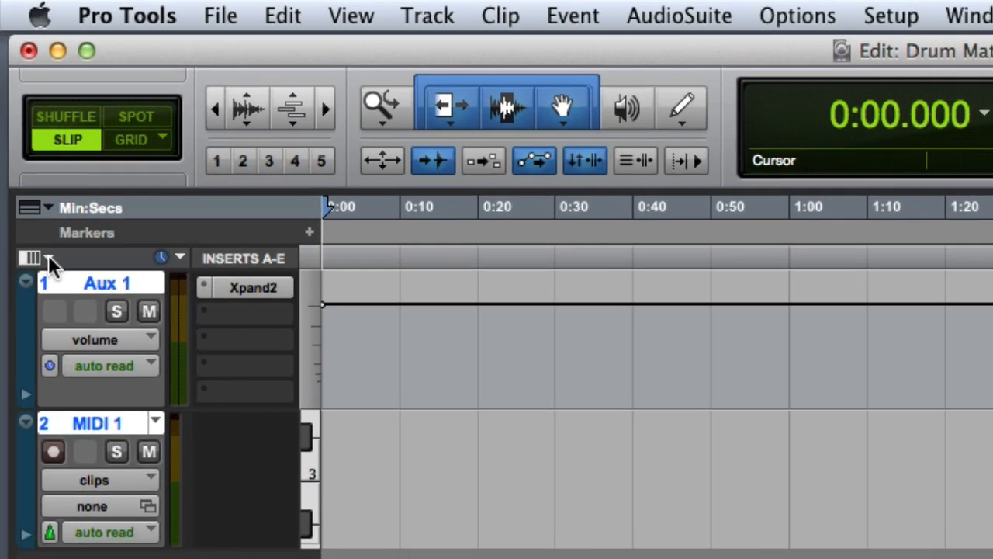
# Display the I/O column, keep MIDI 1's input on All and route its output to Xpand2 1 channel-1
pyautogui.click(48, 259)
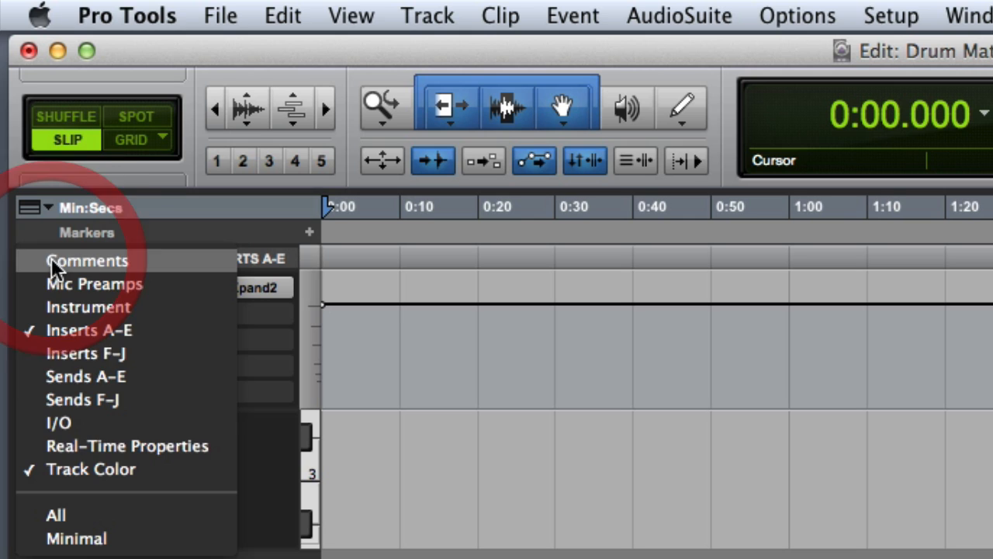
pyautogui.click(148, 423)
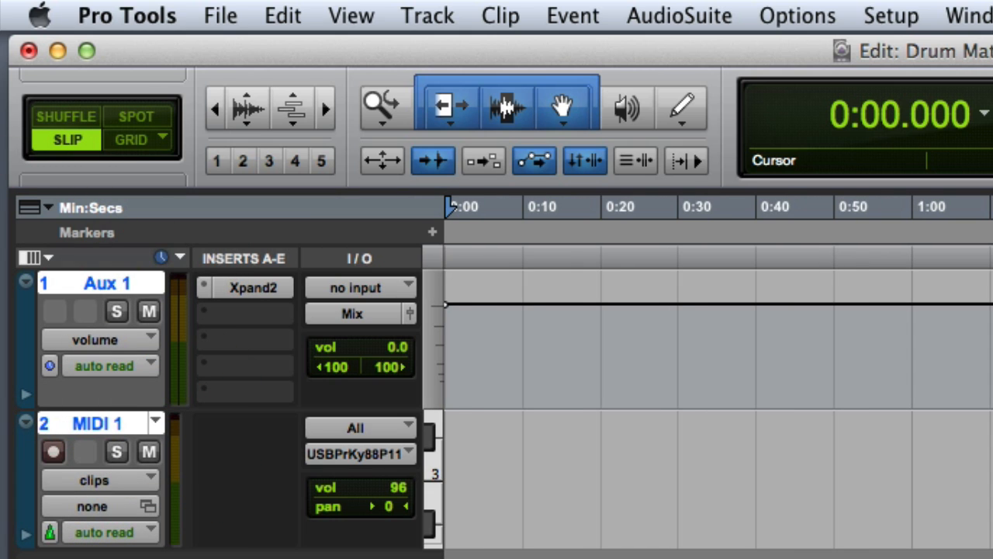
pyautogui.click(381, 432)
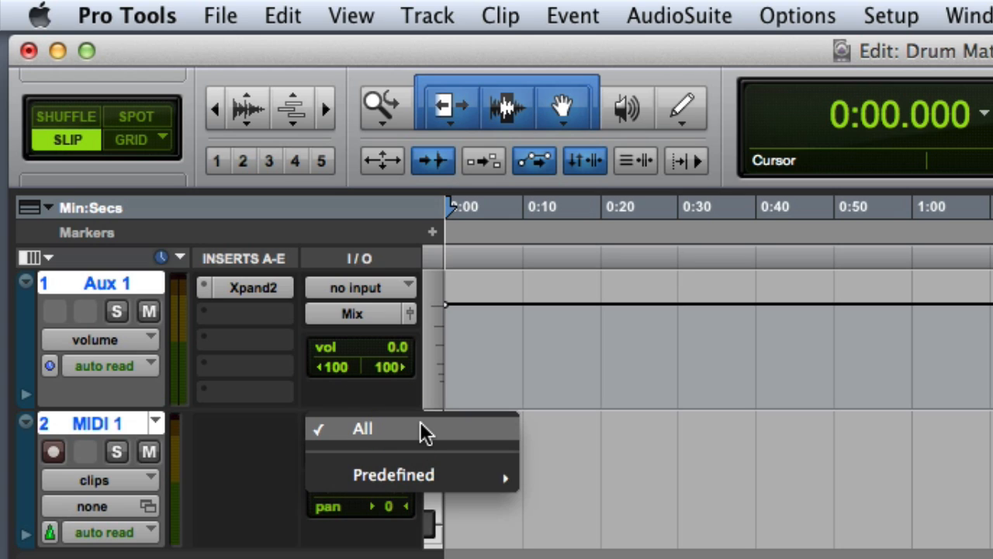
pyautogui.click(426, 433)
pyautogui.click(370, 455)
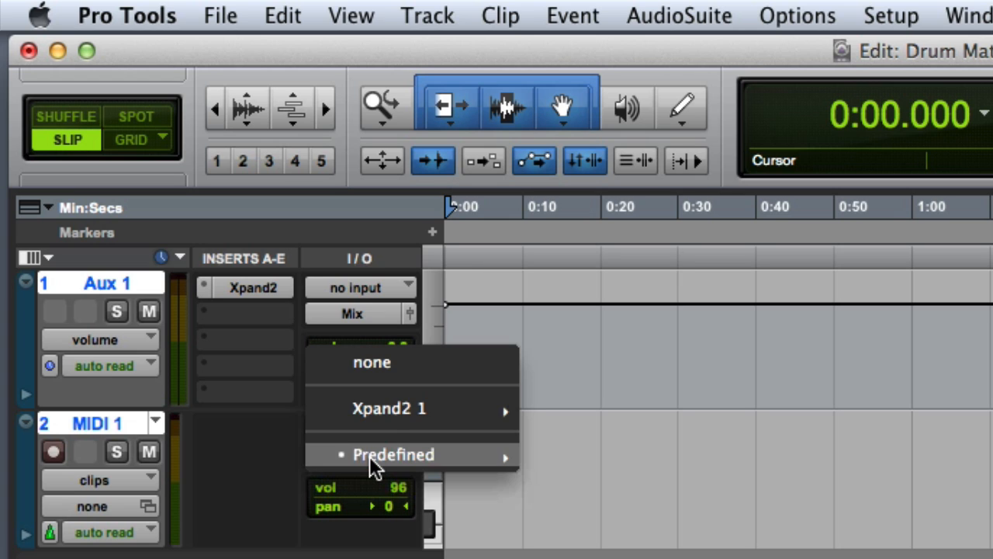
pyautogui.moveTo(385, 452)
pyautogui.moveTo(406, 410)
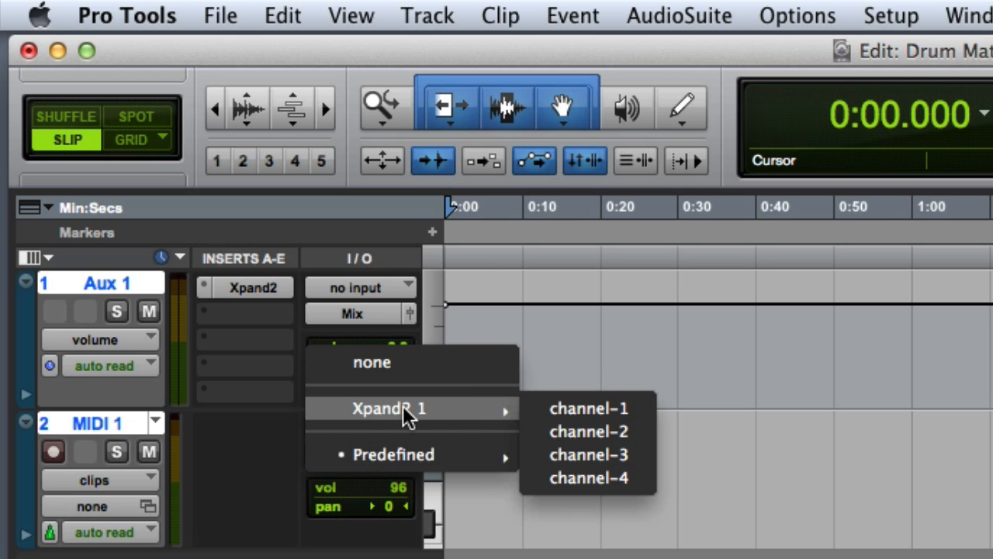
pyautogui.click(547, 410)
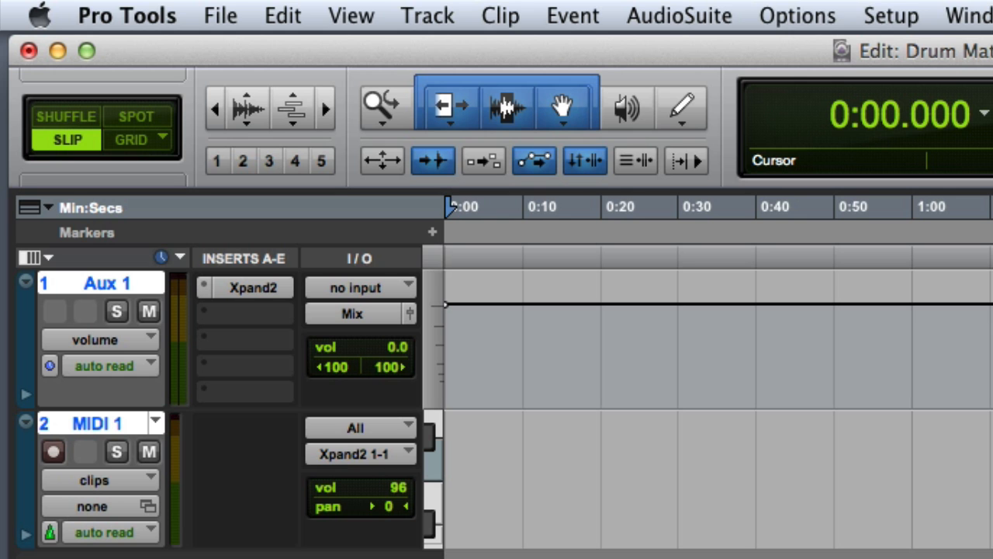
# Record-enable the MIDI 1 track and record a short pass of individual drum notes from the session start
pyautogui.click(53, 451)
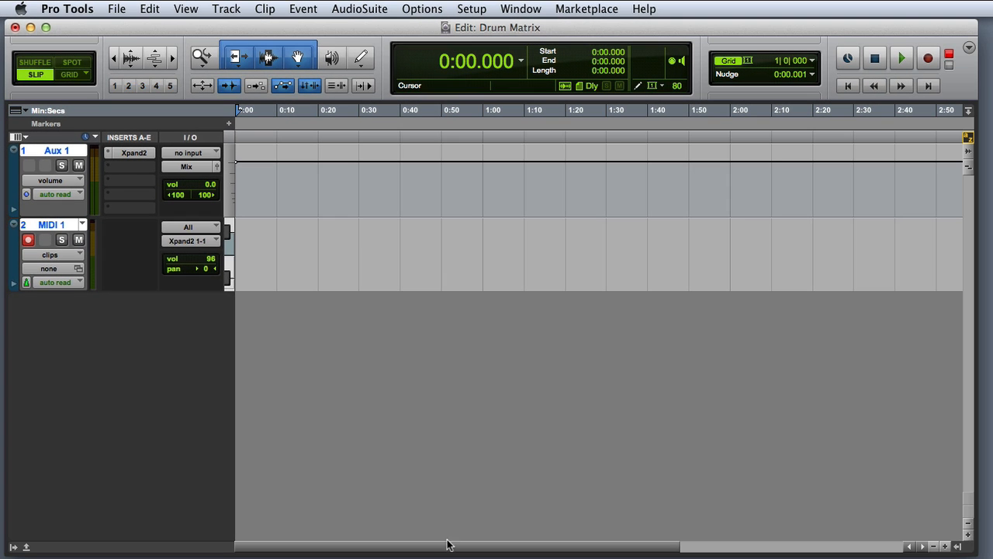
pyautogui.click(928, 59)
pyautogui.click(902, 58)
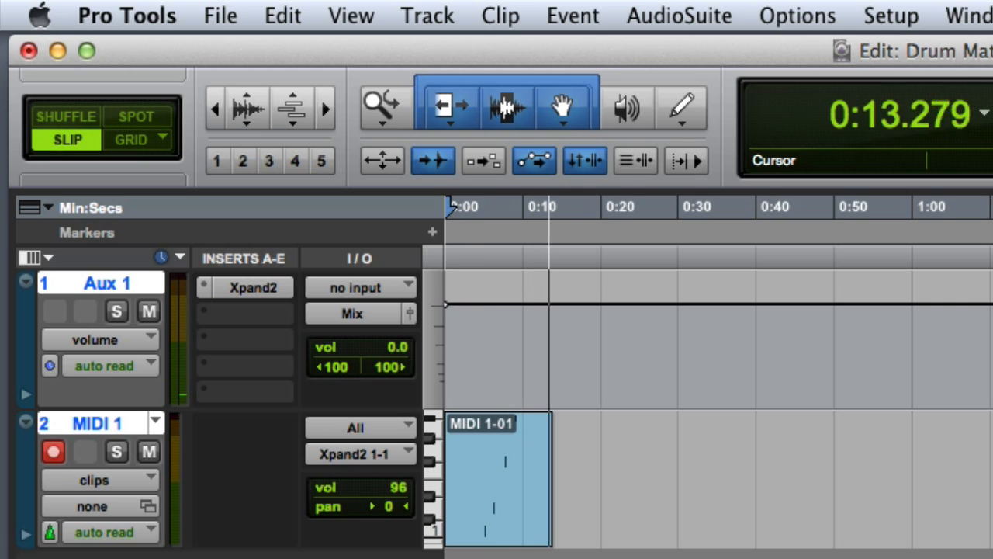
pyautogui.press('space')
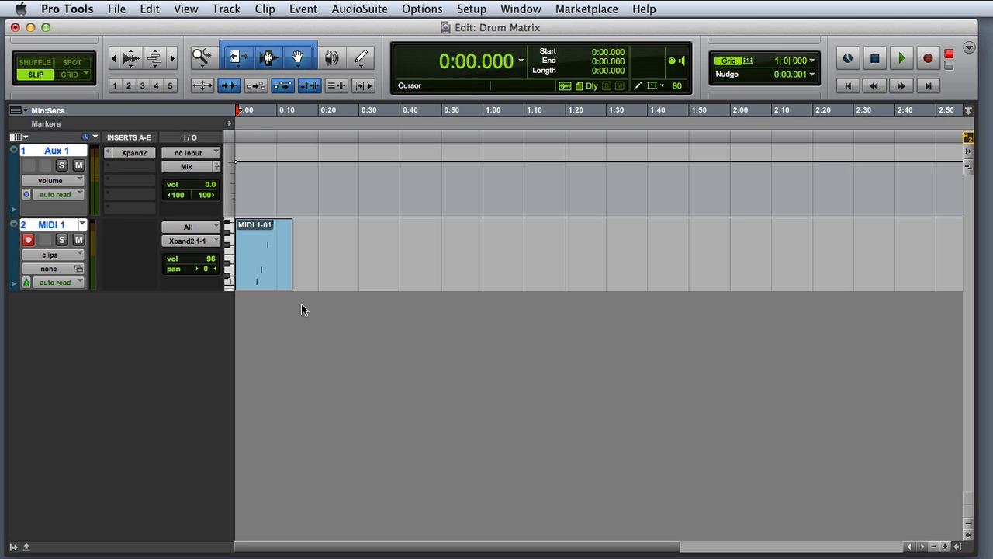
# Select the recorded MIDI 1 clip, check its notes up close, and open the Select/Split Notes event operation
pyautogui.click(306, 307)
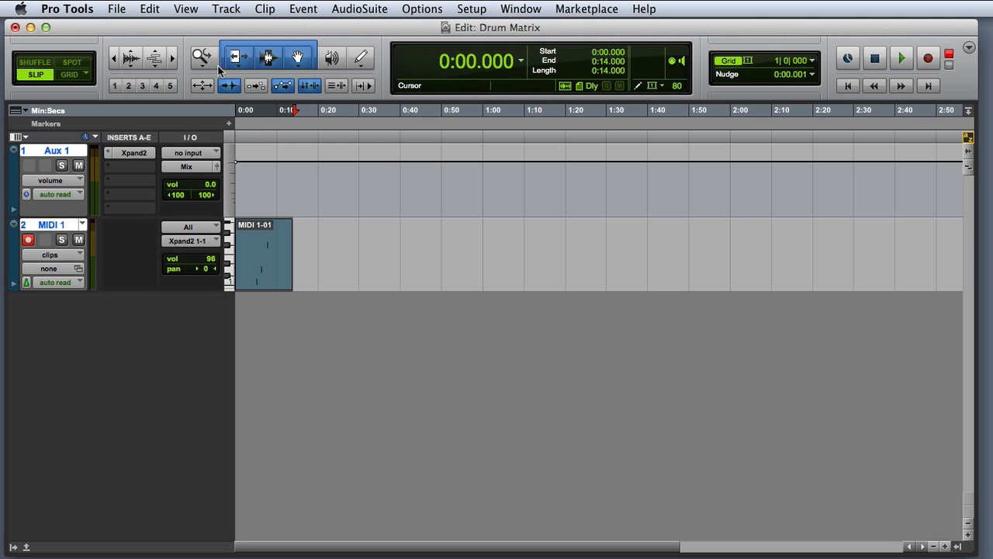
pyautogui.click(204, 85)
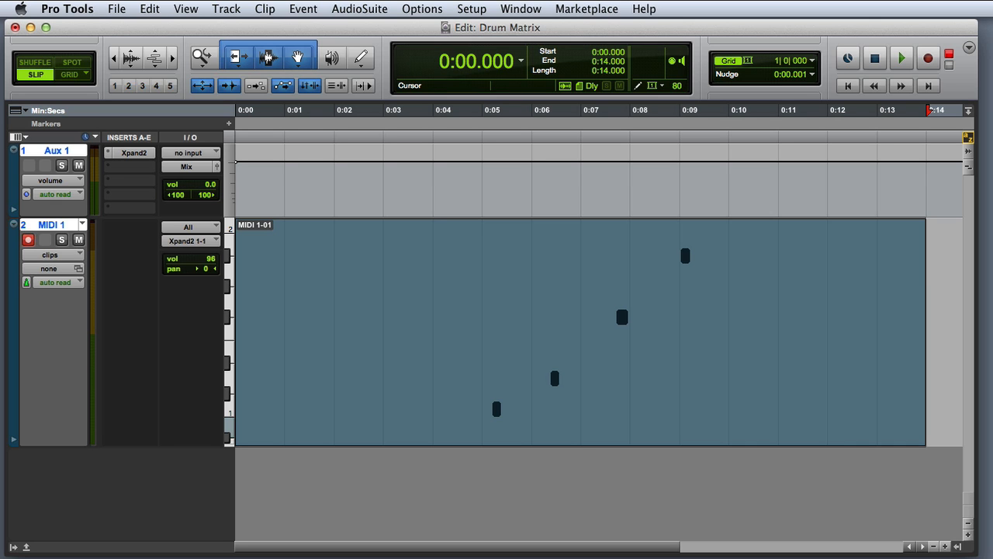
pyautogui.press('e')
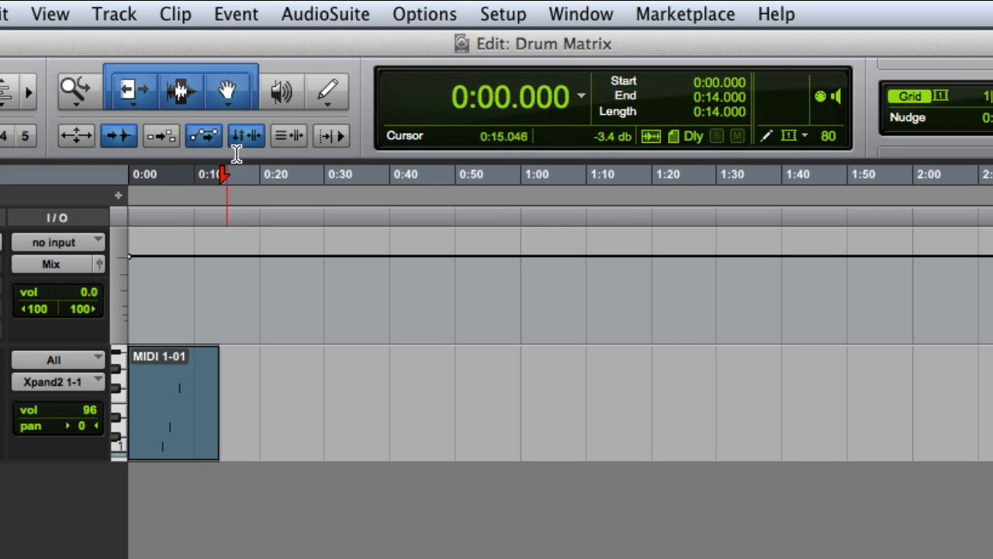
pyautogui.click(245, 14)
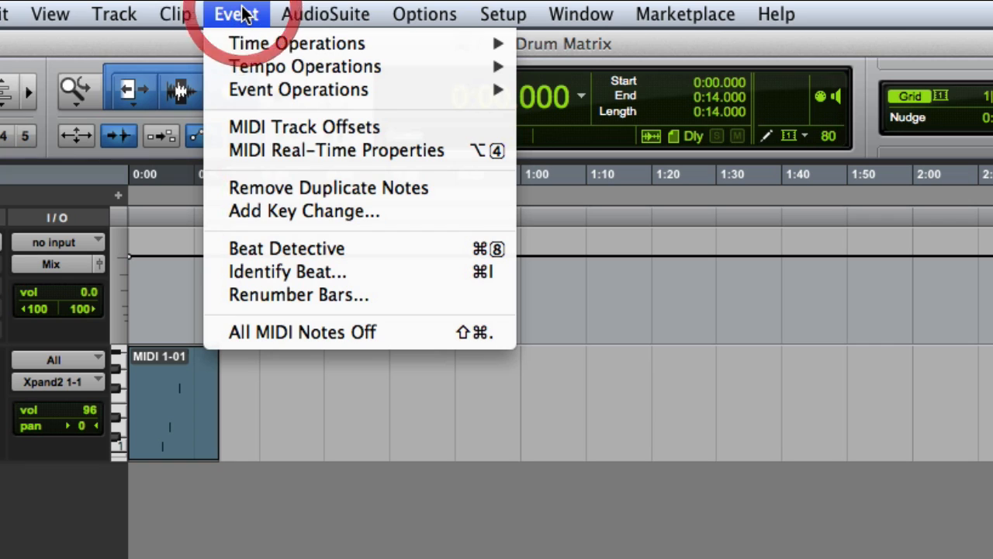
pyautogui.moveTo(258, 81)
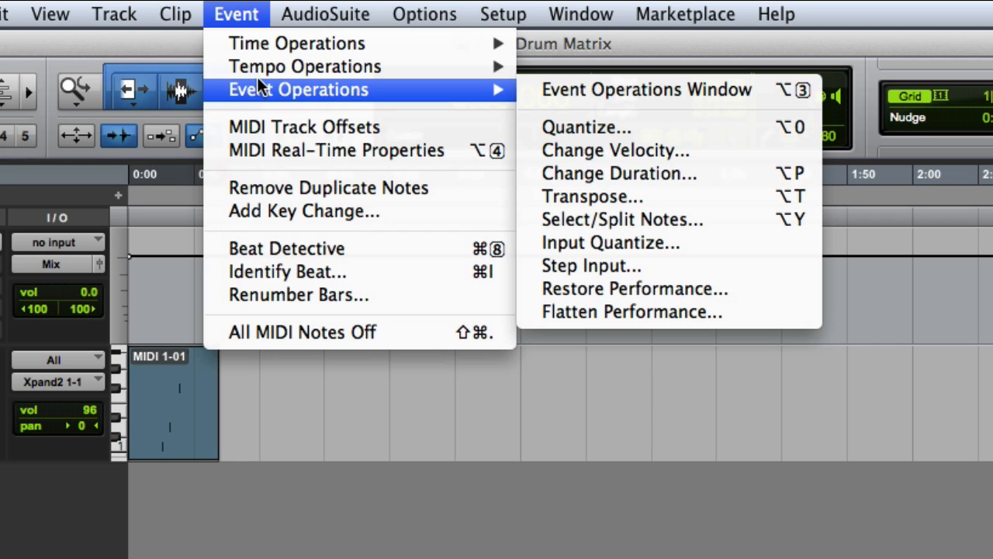
pyautogui.click(721, 219)
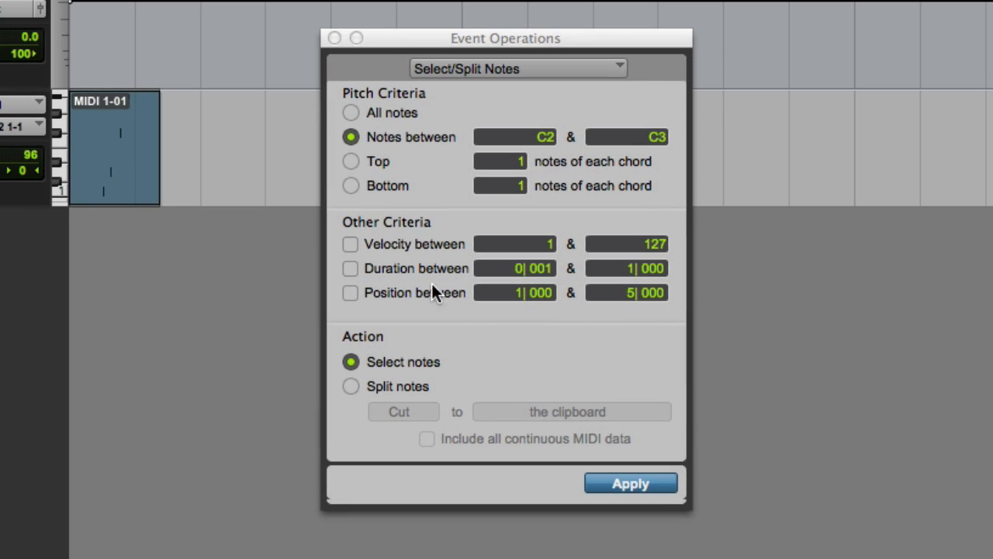
# Split all notes in the selected clip by copying them to a new track per pitch, and close Event Operations
pyautogui.click(352, 113)
pyautogui.click(351, 386)
pyautogui.click(405, 412)
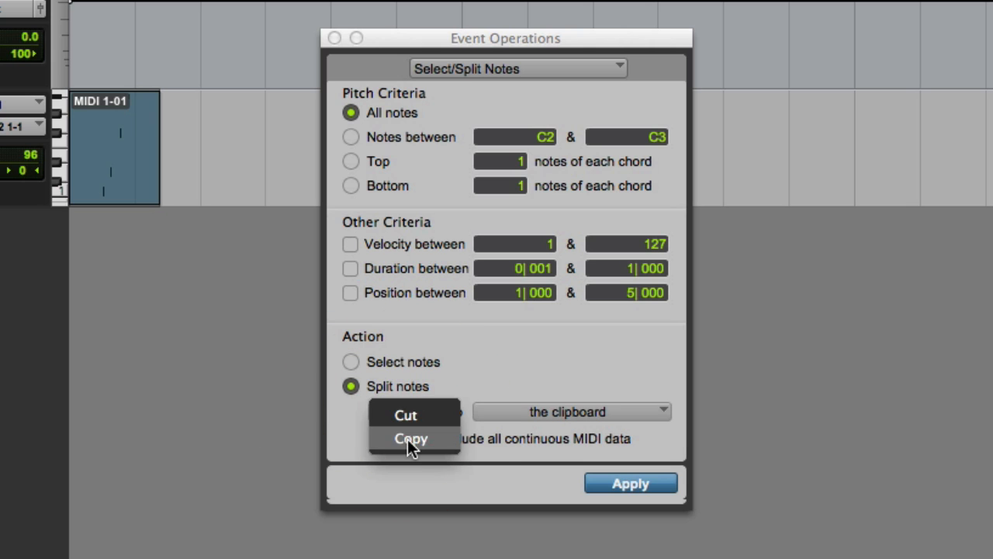
pyautogui.click(409, 439)
pyautogui.click(547, 413)
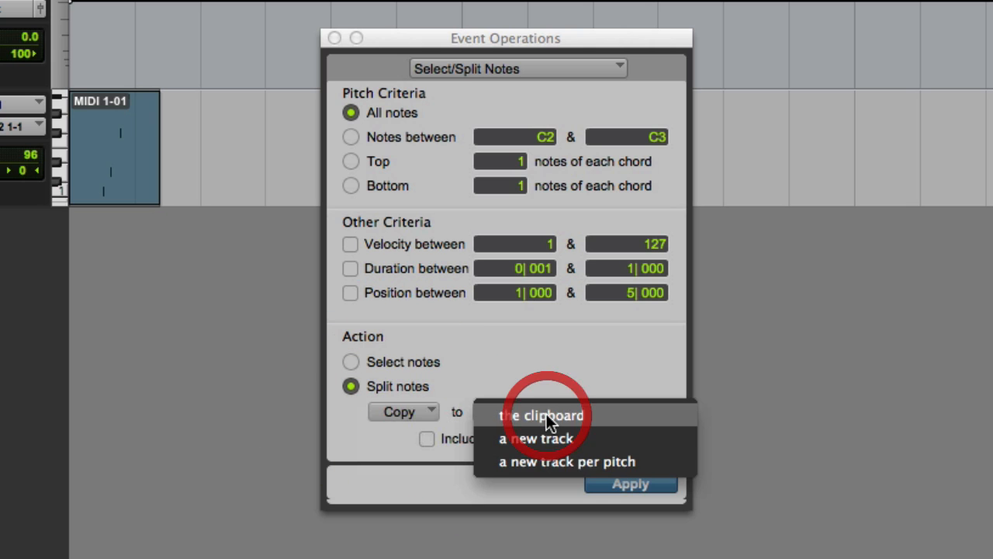
pyautogui.click(556, 462)
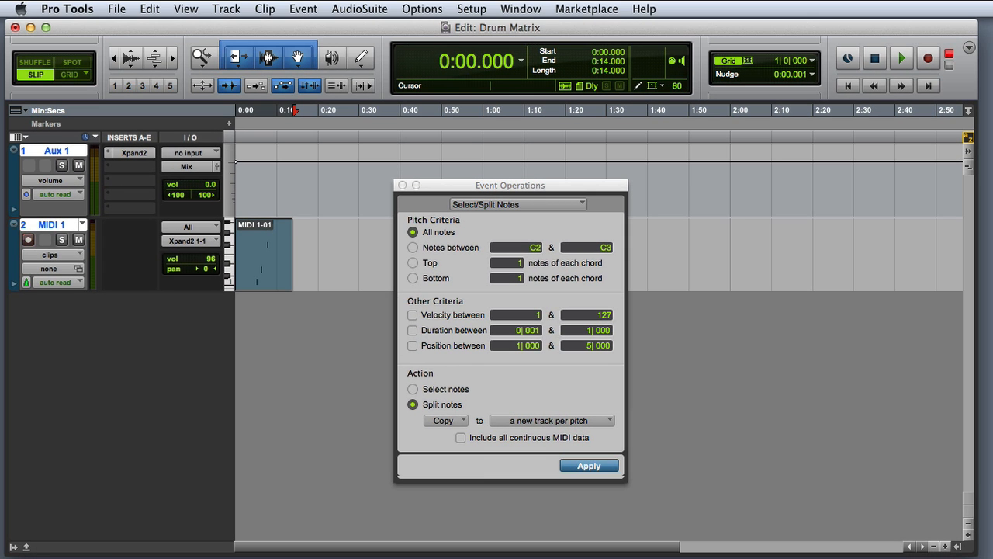
pyautogui.click(602, 470)
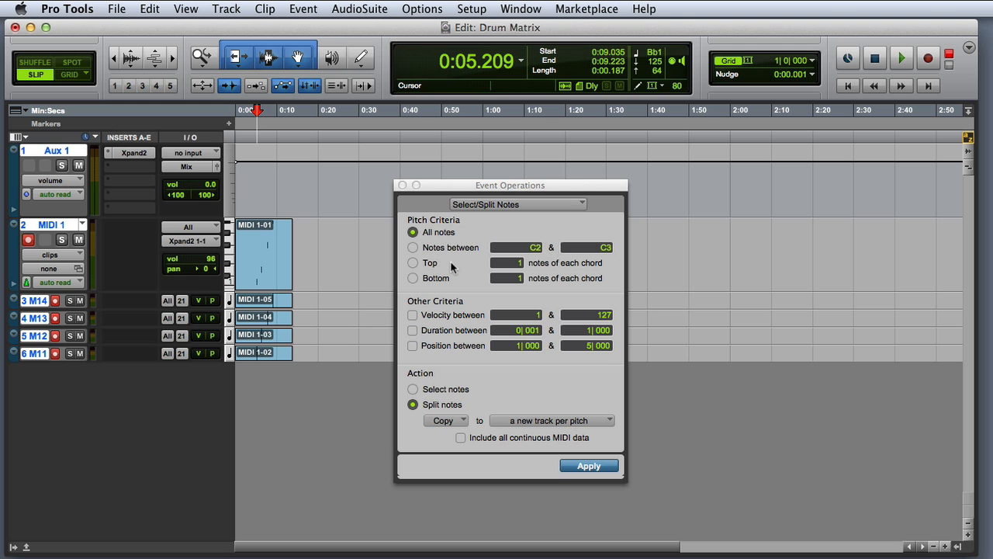
pyautogui.click(402, 185)
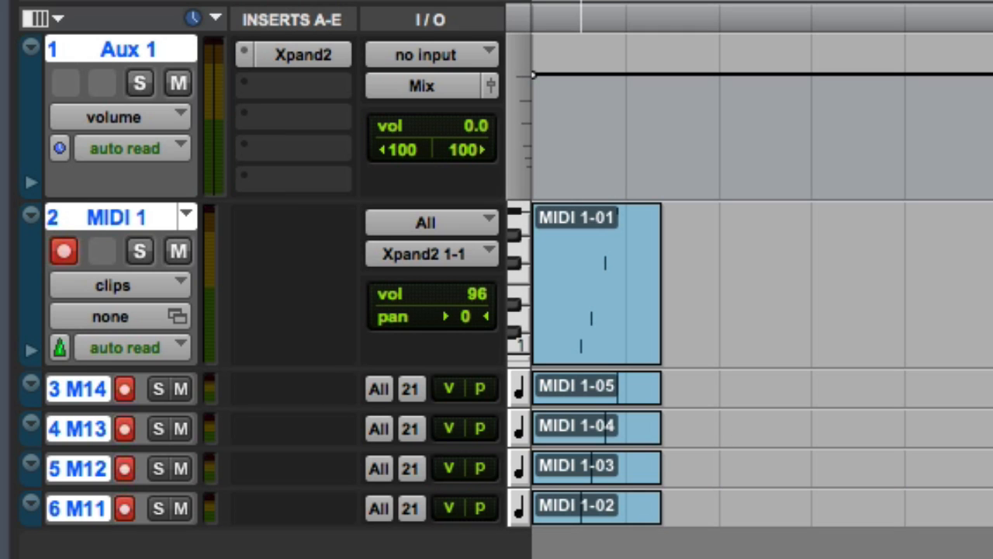
# Turn off record enable on all the MIDI tracks at once
pyautogui.keyDown('alt'); pyautogui.click(126, 511); pyautogui.keyUp('alt')
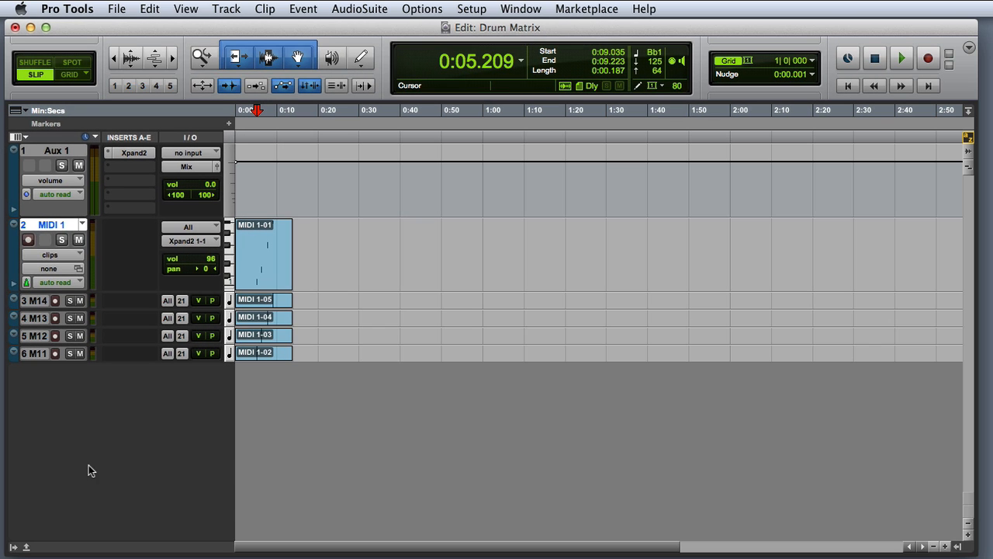
# Delete the original MIDI 1 track together with its active clips
pyautogui.rightClick(54, 226)
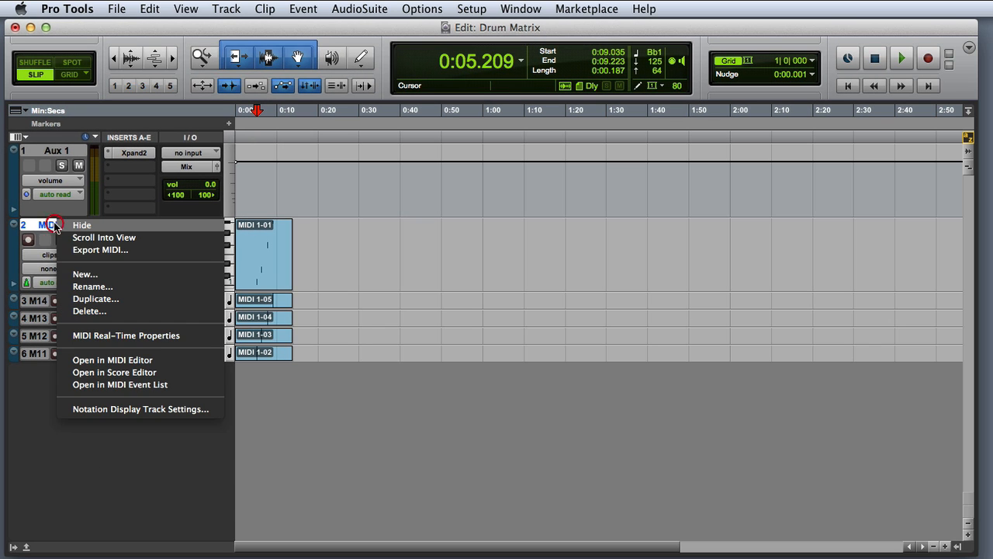
pyautogui.click(128, 338)
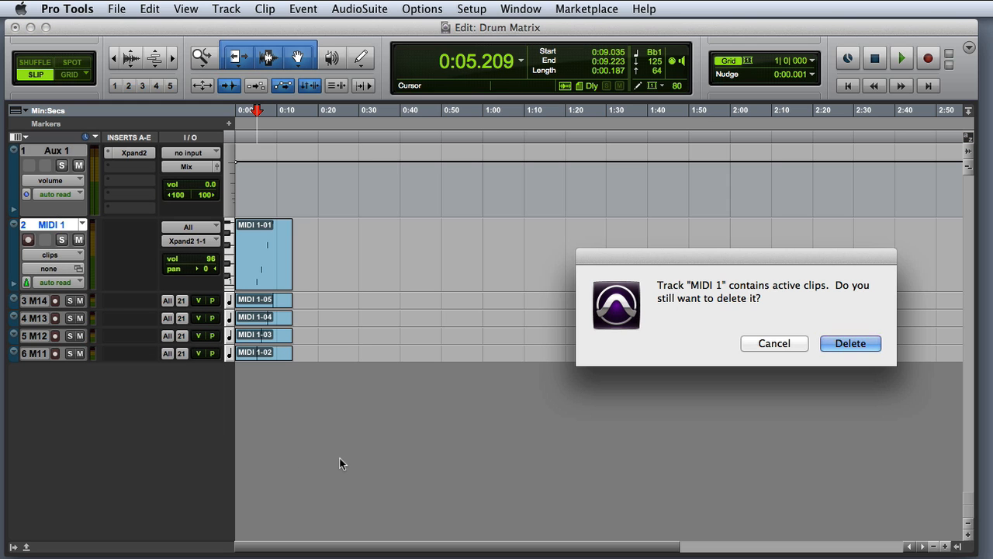
pyautogui.click(850, 345)
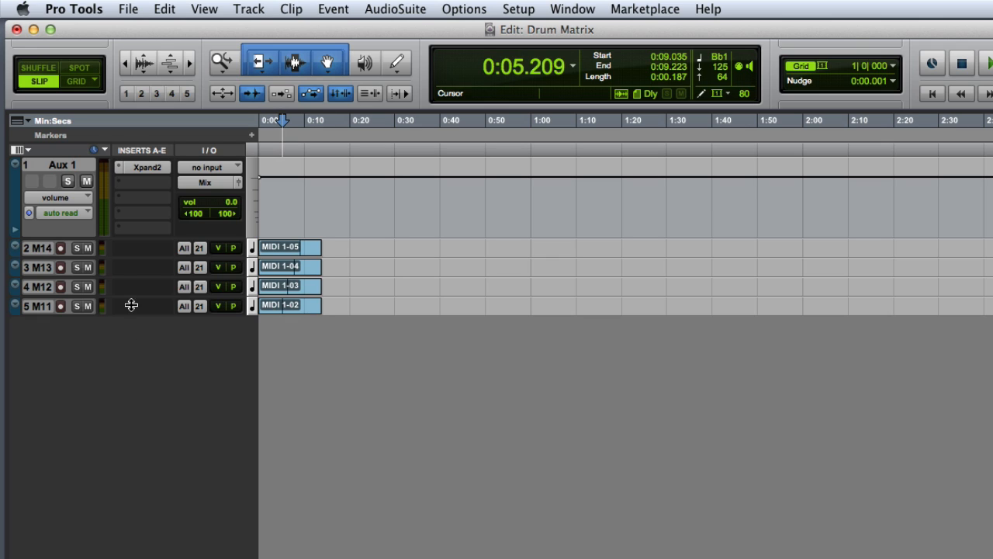
# Rename the Aux 1 track as Drums and continue to naming the following track
pyautogui.doubleClick(68, 166)
pyautogui.press('BackSpace')
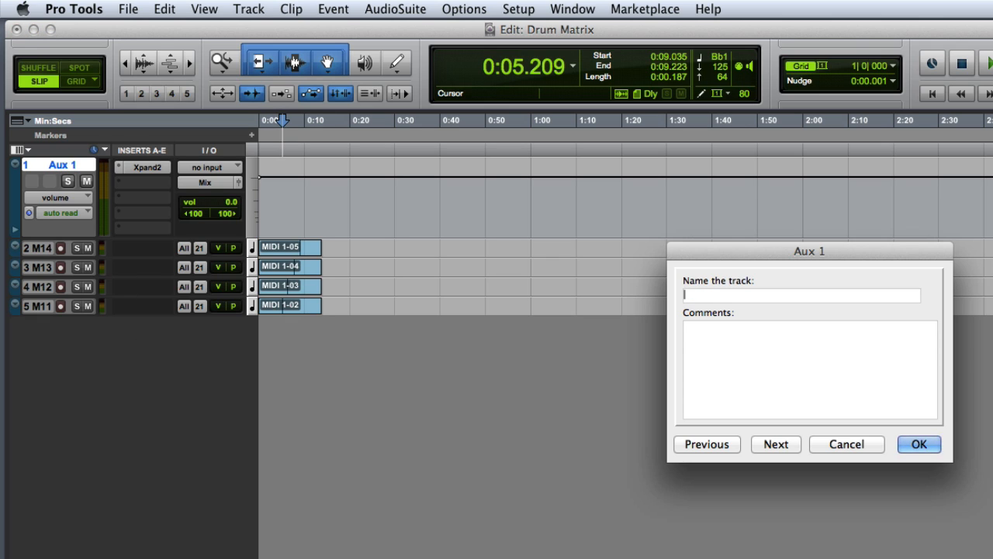
pyautogui.write('Drums')
pyautogui.click(776, 444)
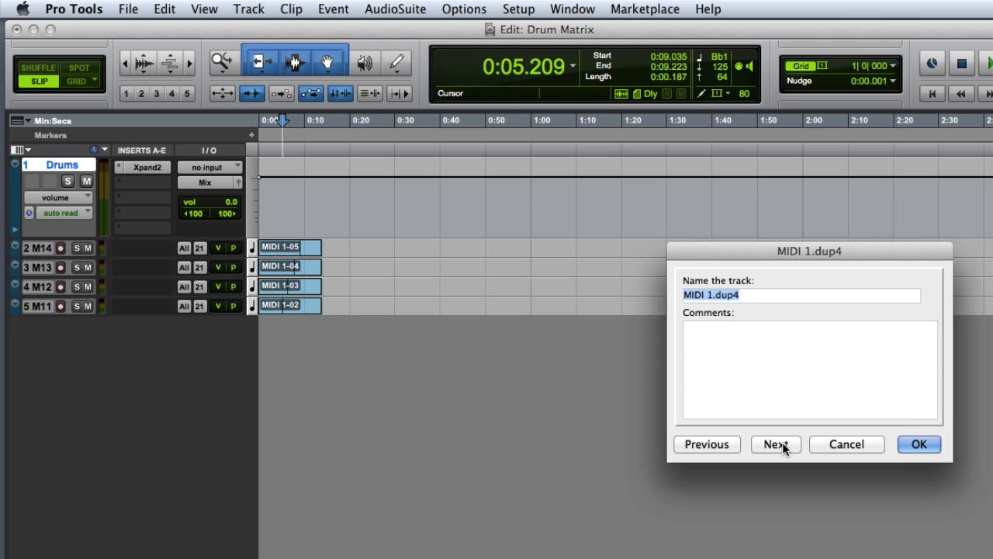
# Rename the four split MIDI tracks, in order, as Open Hat, Closed Hat, Snr and Kick
pyautogui.press('BackSpace')
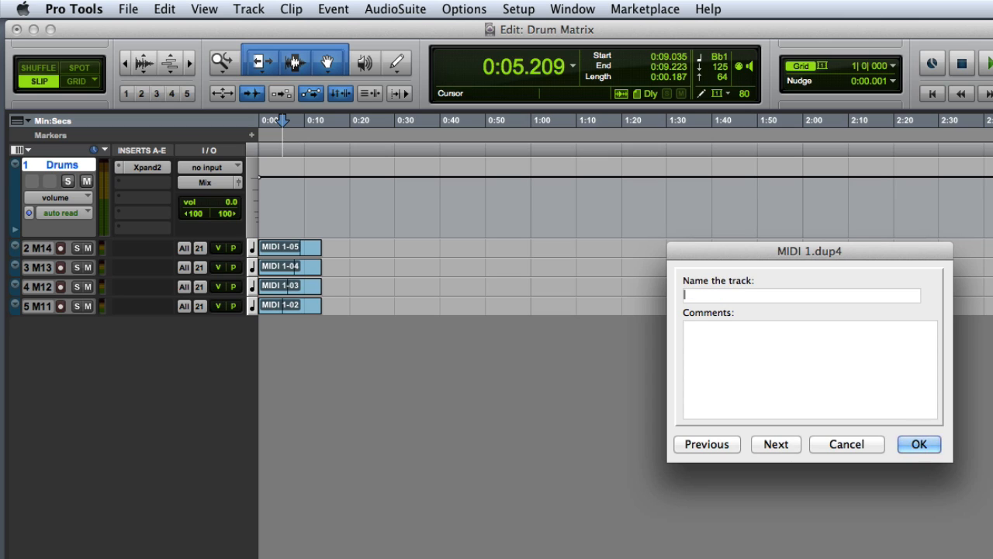
pyautogui.write('Open Hat')
pyautogui.press('super+Left')
pyautogui.write('Closed H')
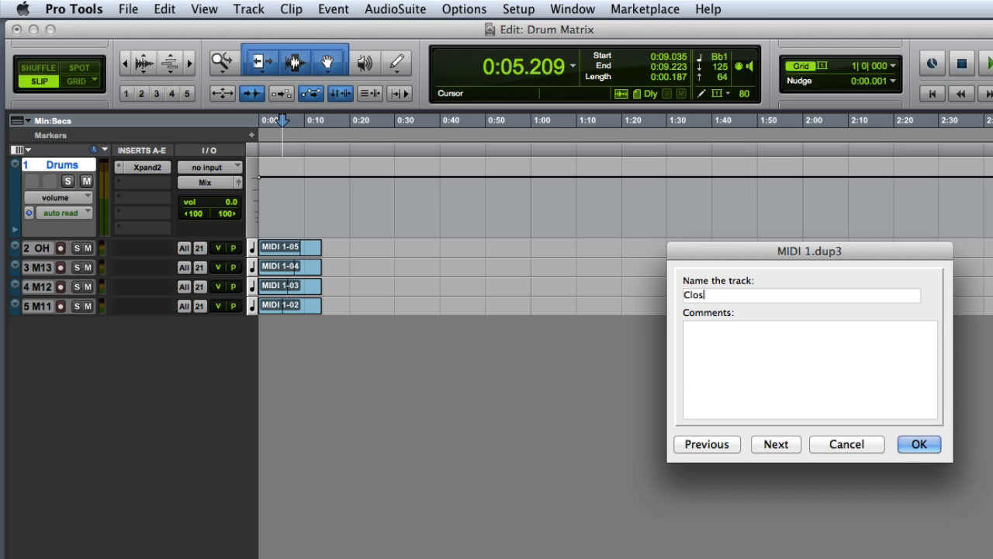
pyautogui.write('t')
pyautogui.press('super+Right')
pyautogui.write('Snr')
pyautogui.press('super+Right')
pyautogui.write('Kick')
pyautogui.press('Return')
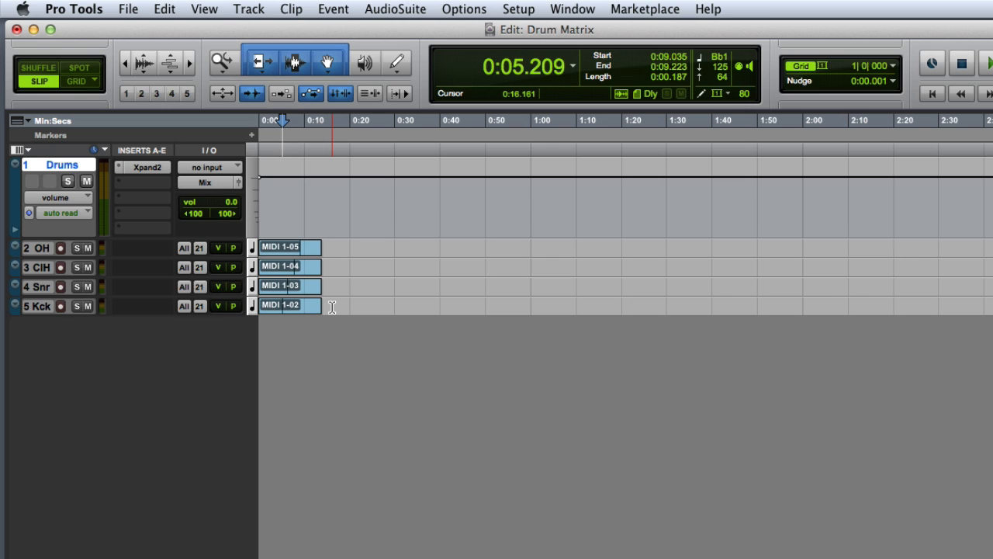
# Delete the clips from all four MIDI tracks and clear the MIDI 1-01 clip from the session's clip list
pyautogui.moveTo(331, 307); pyautogui.dragTo(259, 247)
pyautogui.press('Delete')
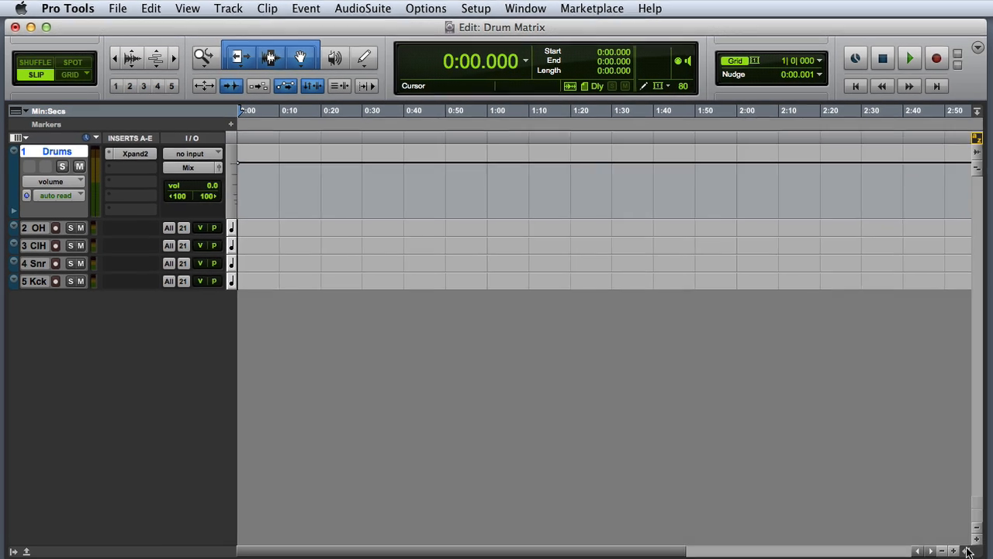
pyautogui.click(959, 547)
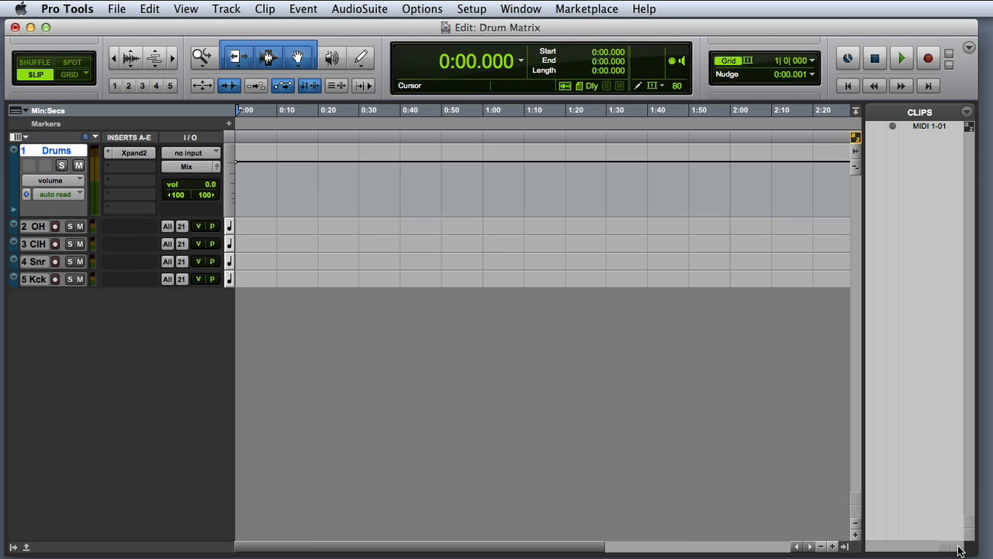
pyautogui.click(923, 124)
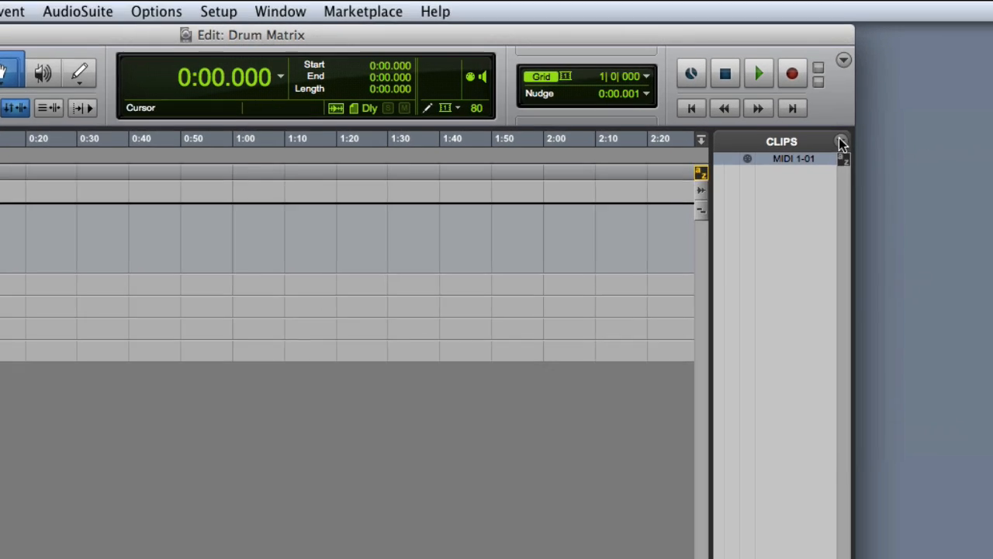
pyautogui.click(968, 114)
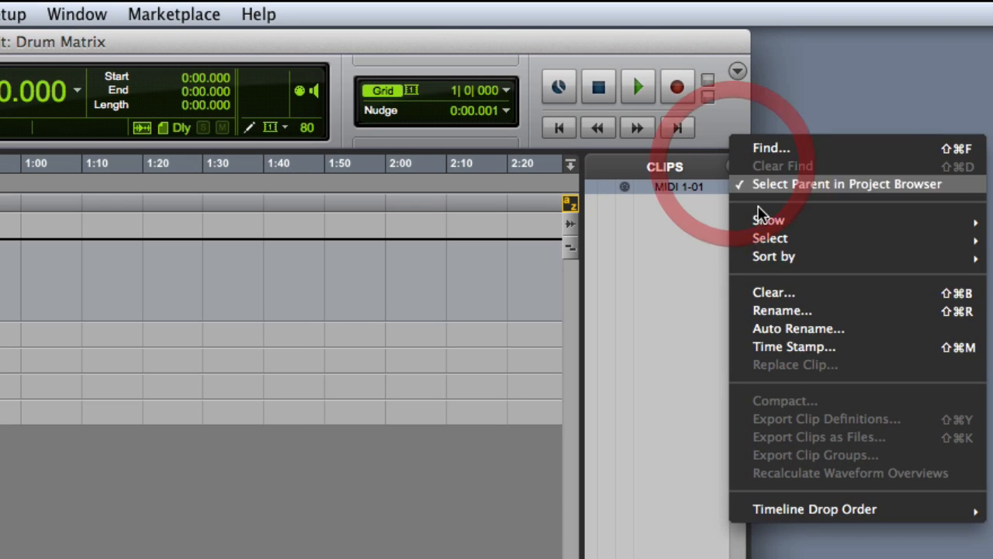
pyautogui.click(992, 196)
pyautogui.click(520, 515)
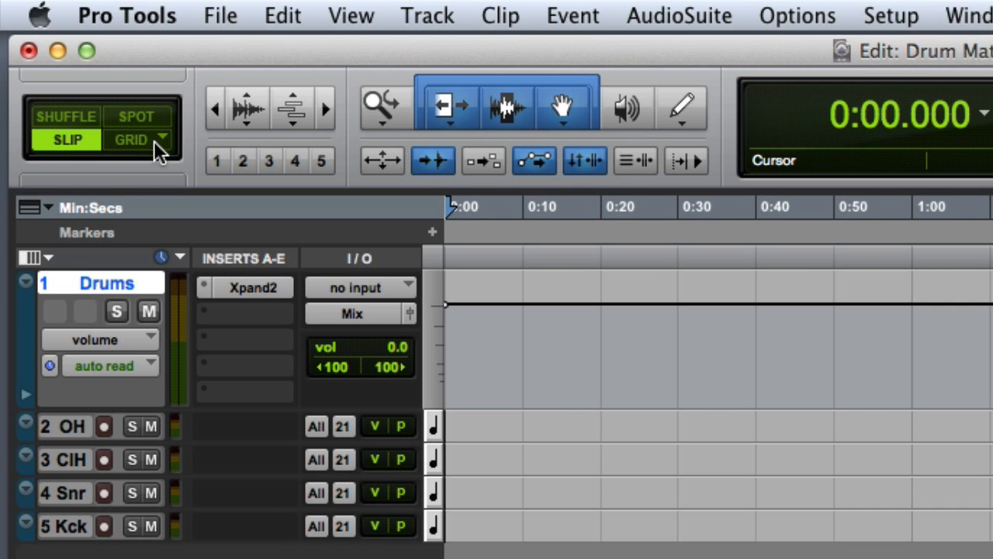
# Turn on Grid mode and set the grid value to 1/16 note
pyautogui.click(149, 141)
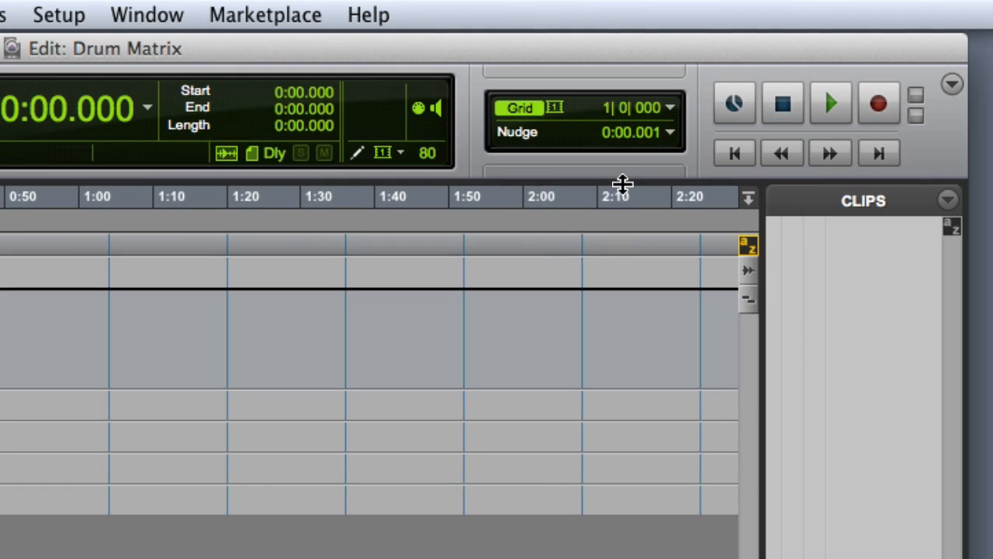
pyautogui.click(669, 108)
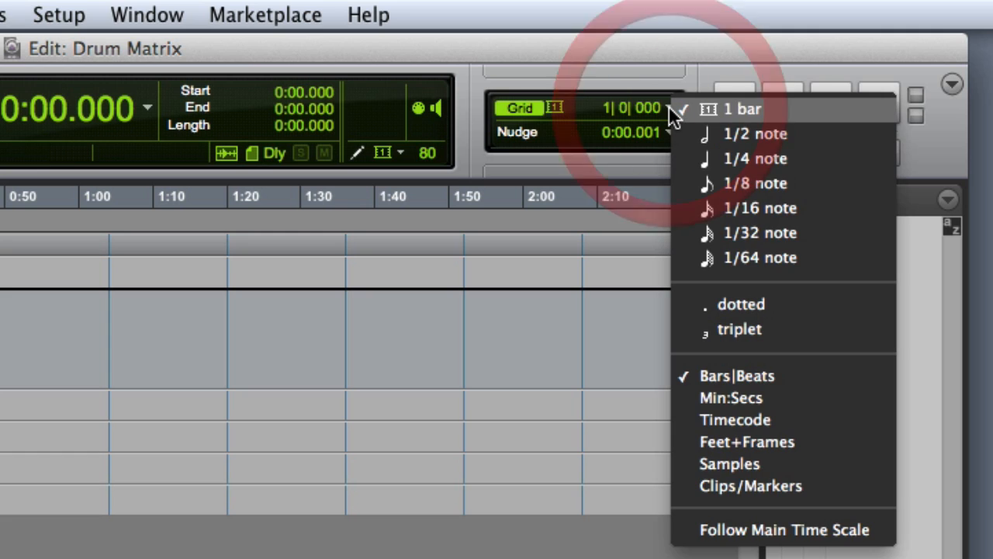
pyautogui.click(684, 208)
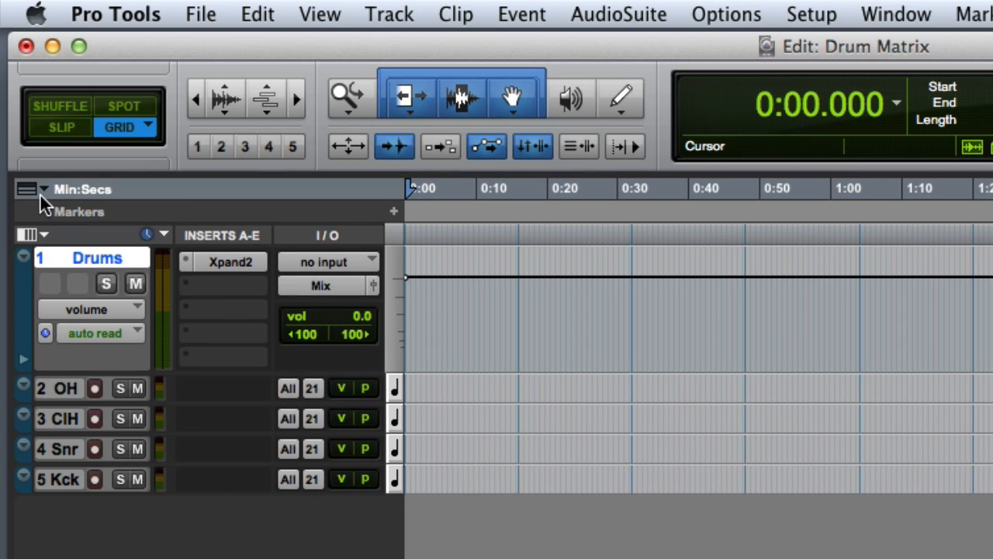
# Show the Bars|Beats ruler, make it the main time scale, and hide the Min:Secs and Markers rulers
pyautogui.click(43, 191)
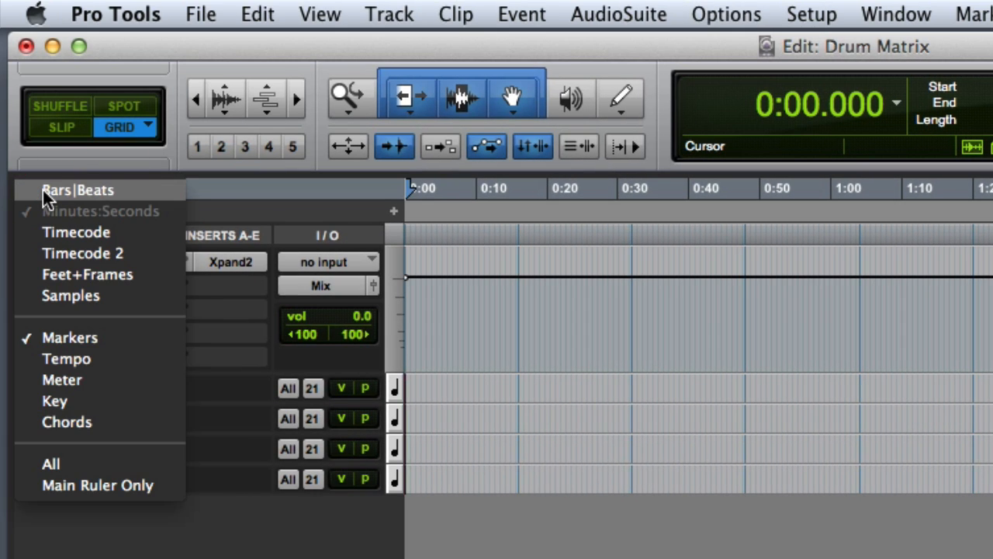
pyautogui.click(47, 191)
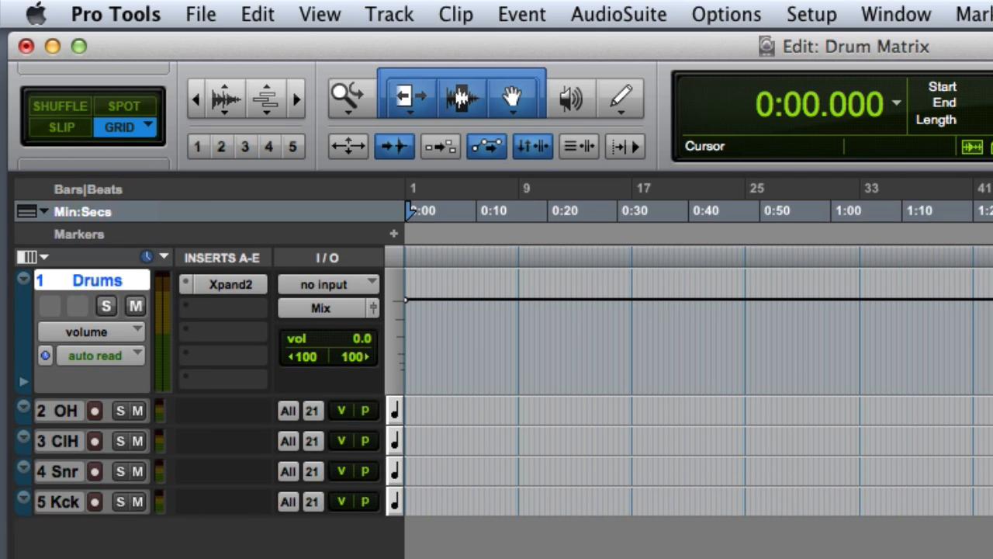
pyautogui.click(70, 191)
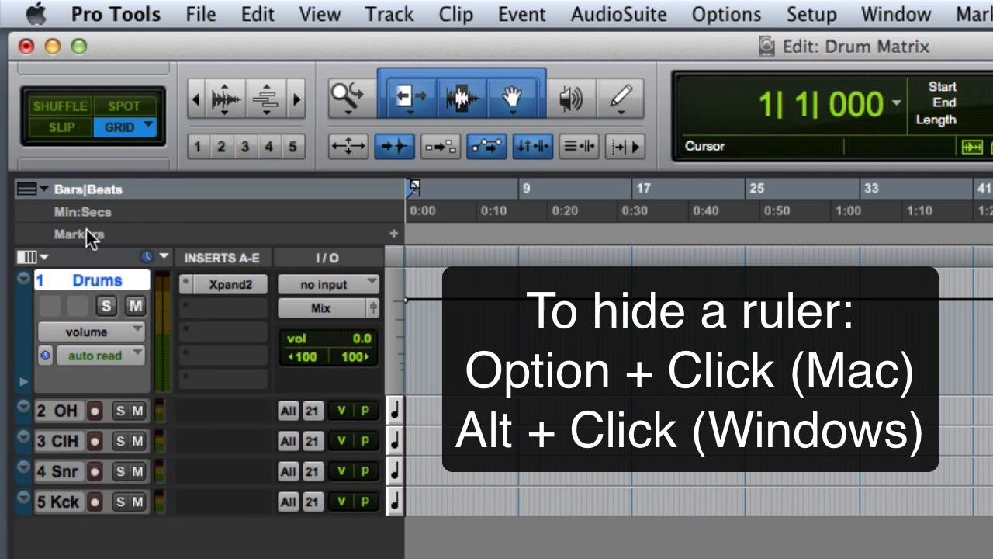
pyautogui.keyDown('alt'); pyautogui.click(86, 221); pyautogui.keyUp('alt')
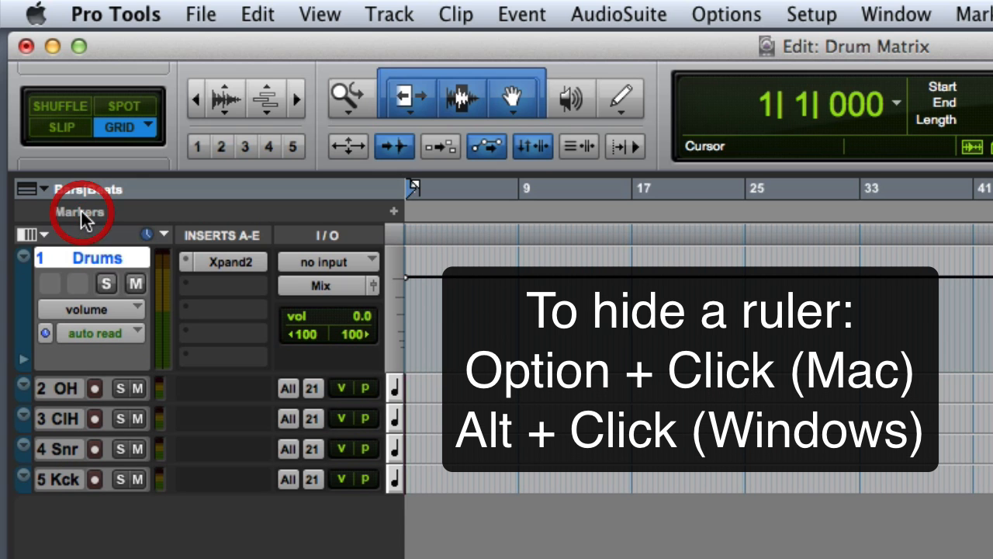
pyautogui.keyDown('alt'); pyautogui.click(80, 195); pyautogui.keyUp('alt')
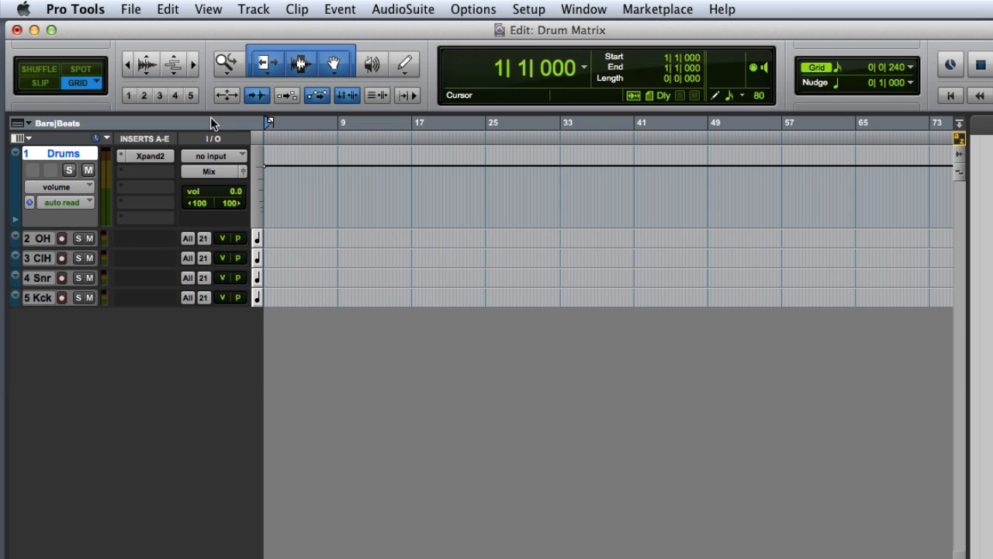
# Set the Pencil tool to its Line shape, with the first few bars of the timeline in close view
pyautogui.click(194, 65)
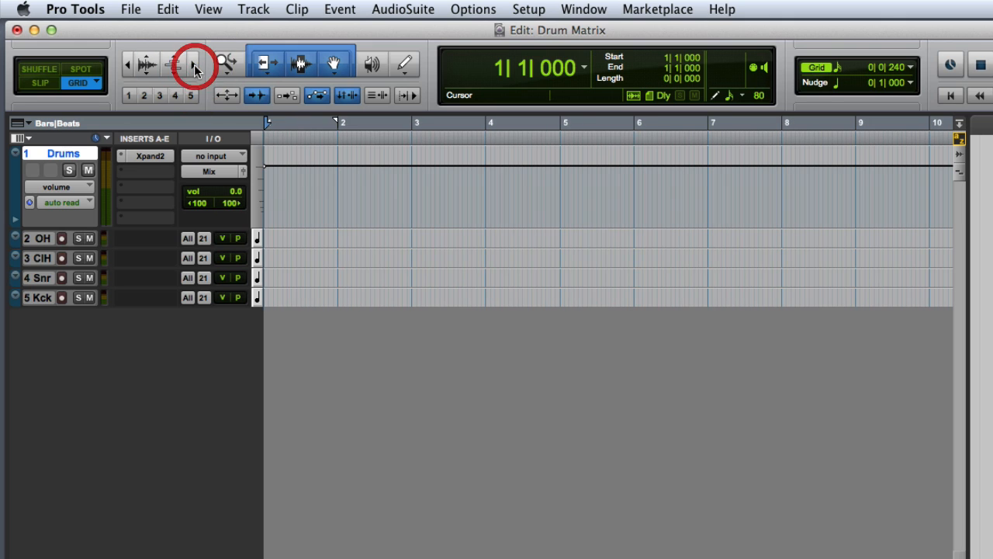
pyautogui.click(194, 64)
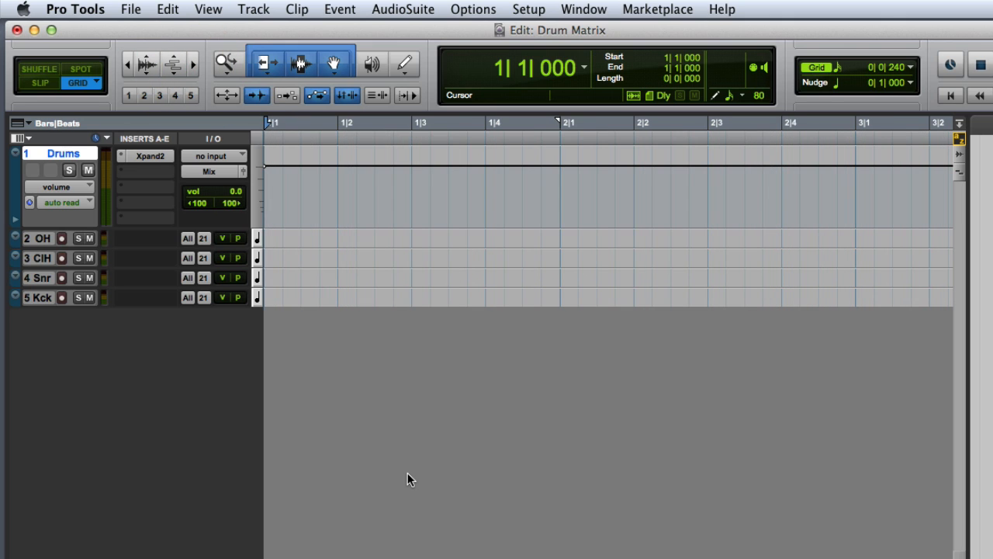
pyautogui.click(405, 63)
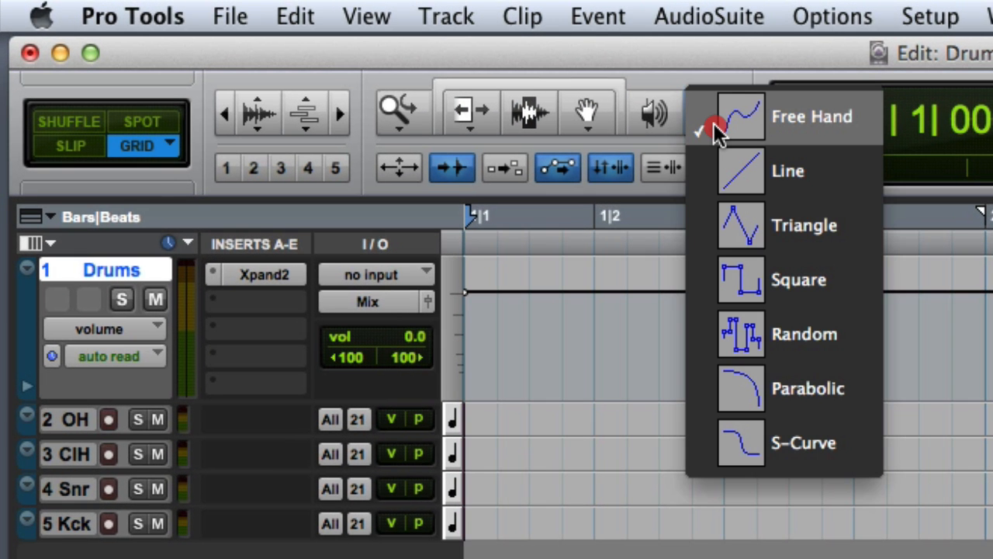
pyautogui.moveTo(717, 132)
pyautogui.mouseDown()
pyautogui.moveTo(809, 151)
pyautogui.moveTo(817, 173)
pyautogui.mouseUp()
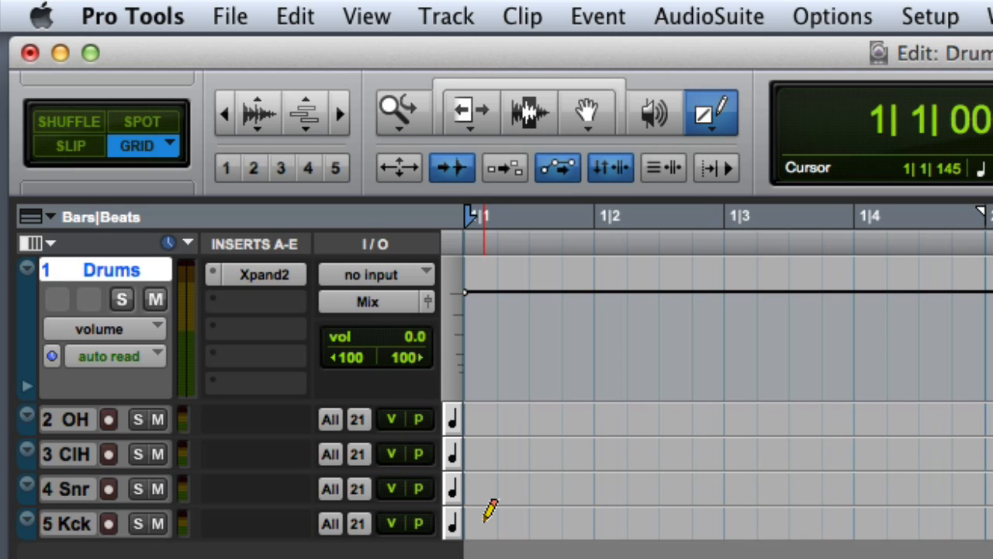
# Draw bar 1 of the beat with kick notes on beats 1 and 3 and snare notes on beats 2 and 4
pyautogui.click(481, 522)
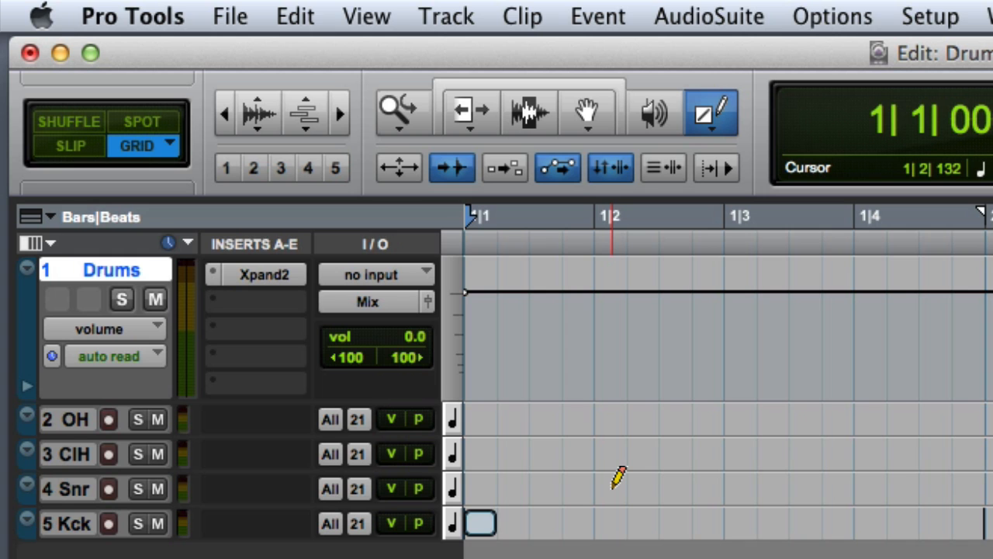
pyautogui.click(613, 485)
pyautogui.click(741, 523)
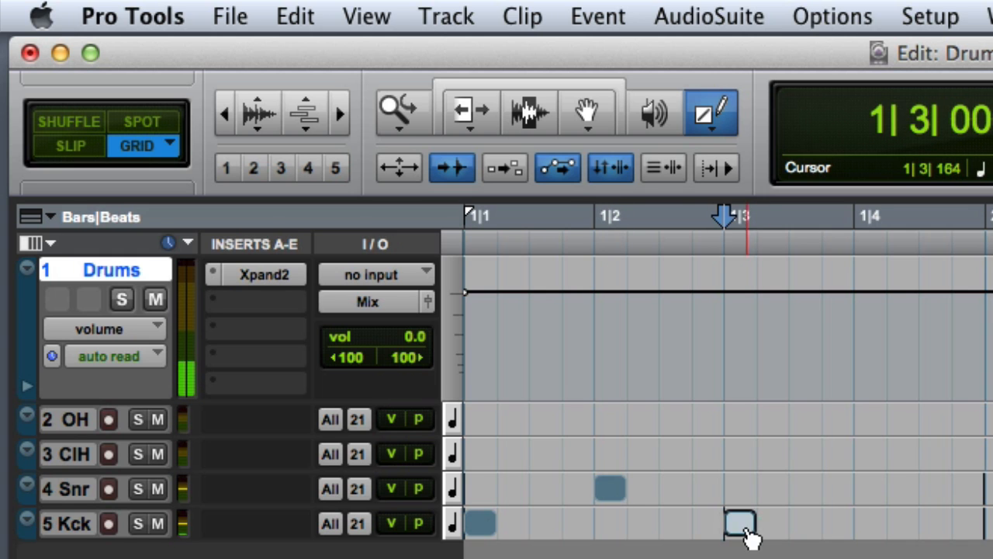
pyautogui.click(868, 488)
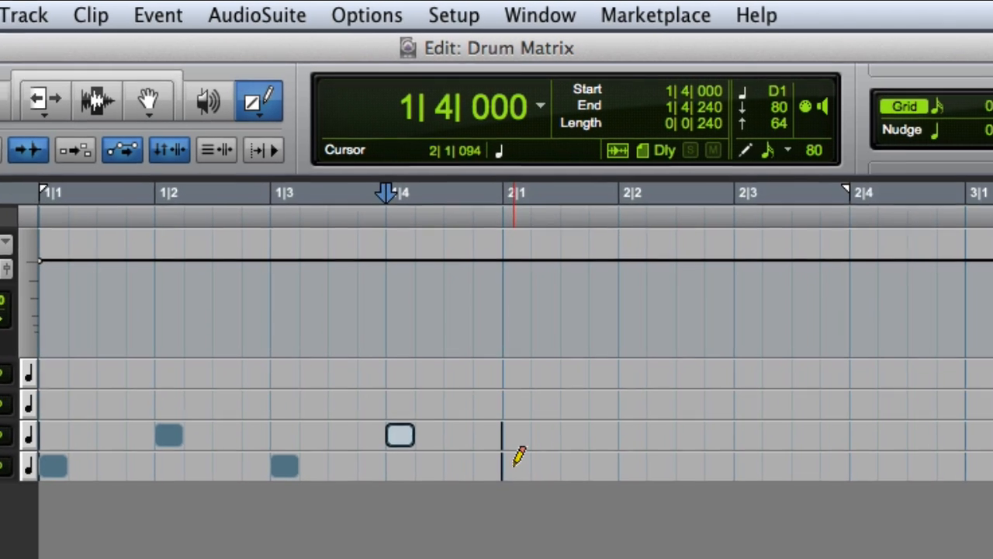
# Draw bar 2 with kicks on beats 1 and 3, snares on beats 2 and 4, and extra snares at 2|4|480 and 2|4|720
pyautogui.click(992, 523)
pyautogui.click(613, 429)
pyautogui.click(731, 464)
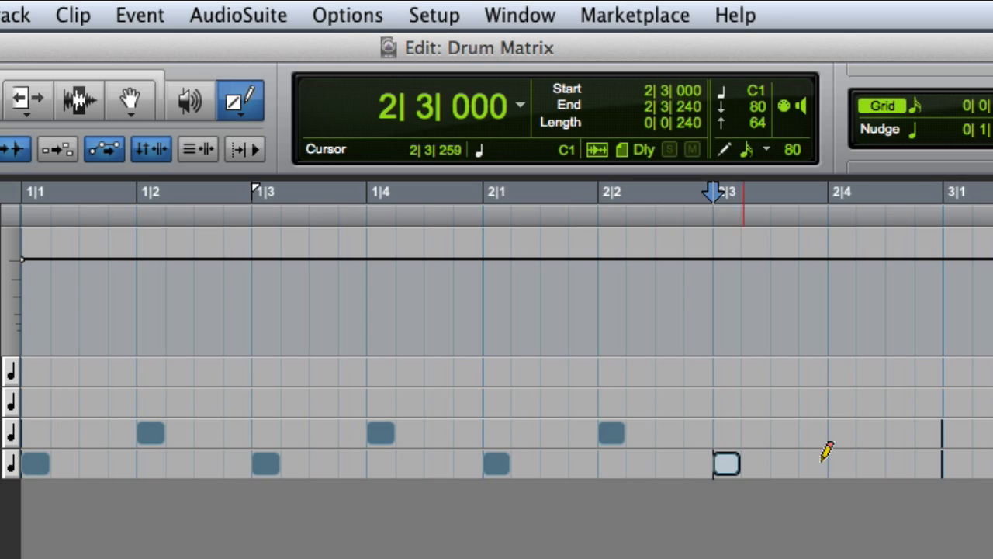
pyautogui.click(846, 431)
pyautogui.click(900, 431)
pyautogui.click(929, 431)
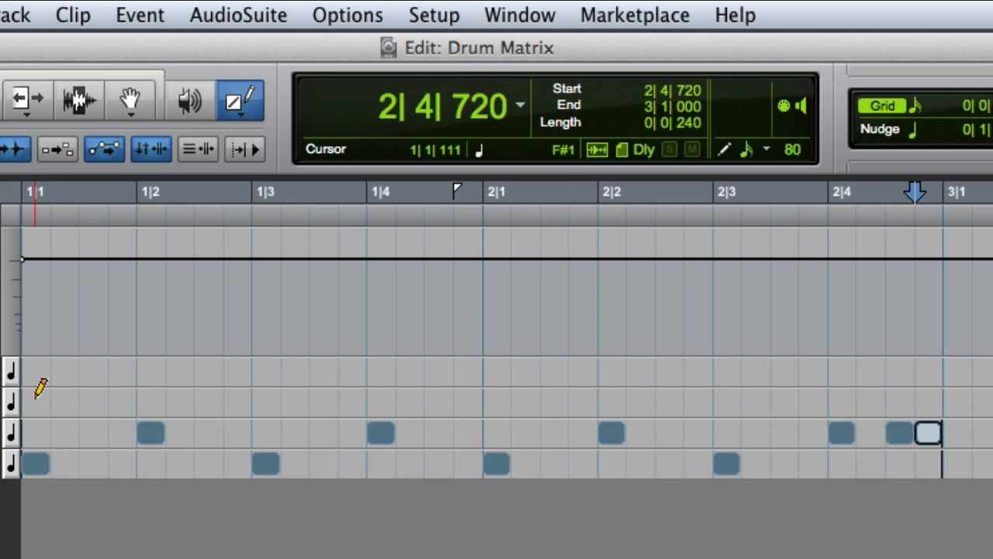
# Draw continuous sixteenth closed hat notes from 1|1|000 through 2|3|240, plus single notes at 2|4|000 and 2|4|240
pyautogui.moveTo(37, 398); pyautogui.dragTo(763, 394)
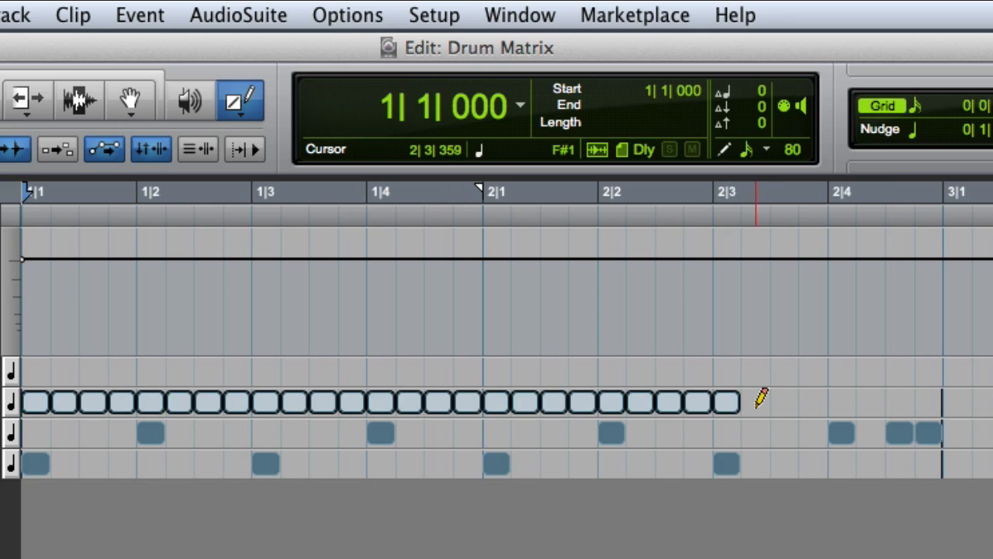
pyautogui.click(763, 397)
pyautogui.click(844, 397)
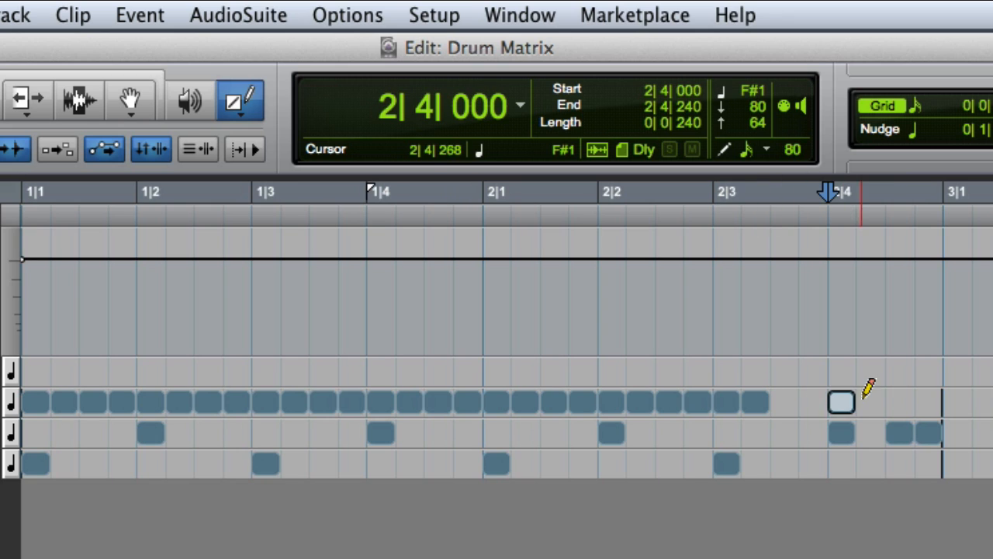
pyautogui.click(871, 402)
# Draw open hat notes at 2|3|480 and 2|4|480, and switch to the Selector tool
pyautogui.click(783, 371)
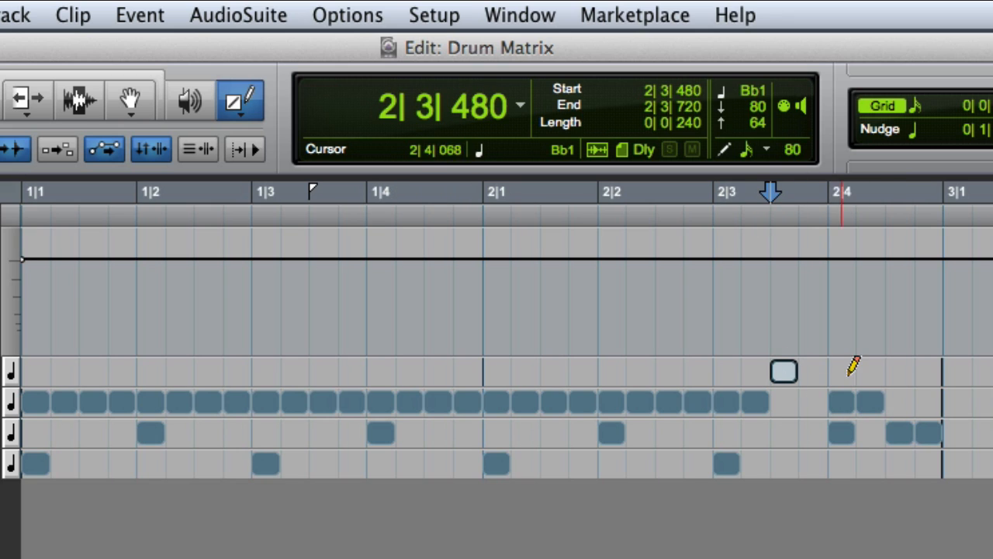
pyautogui.click(899, 371)
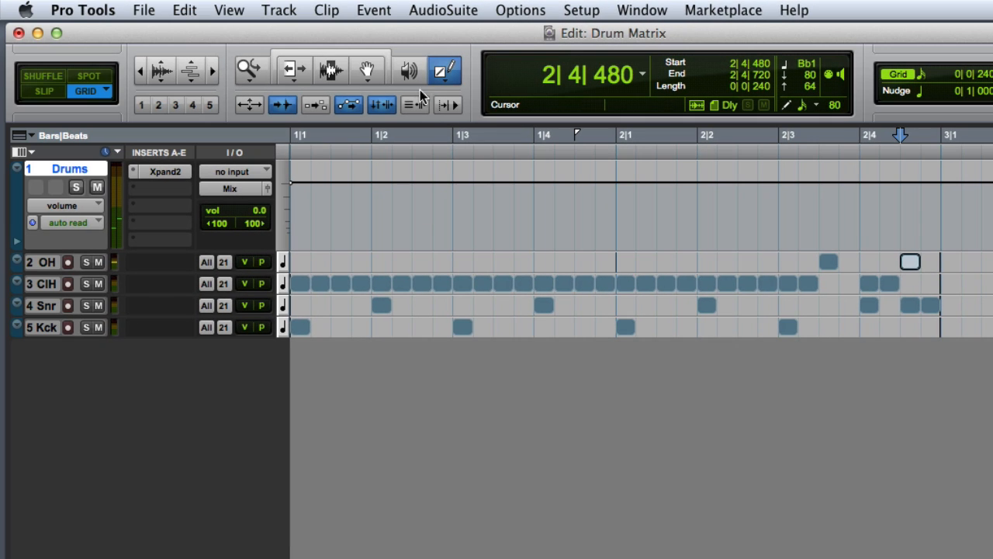
pyautogui.click(330, 71)
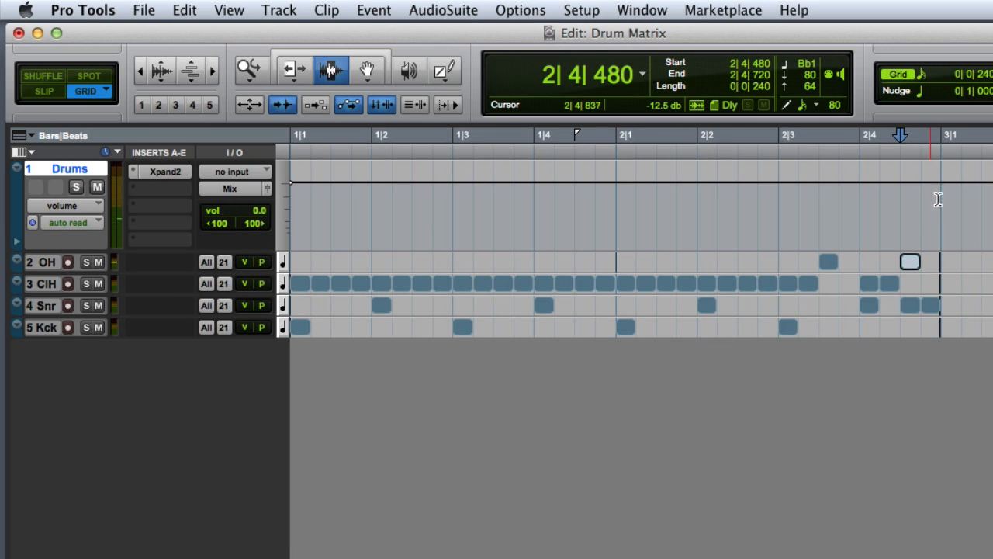
# Select the two-bar beat from 1|1|000 to 3|1|000 across all tracks and turn on loop playback to audition it
pyautogui.moveTo(943, 136); pyautogui.dragTo(255, 116)
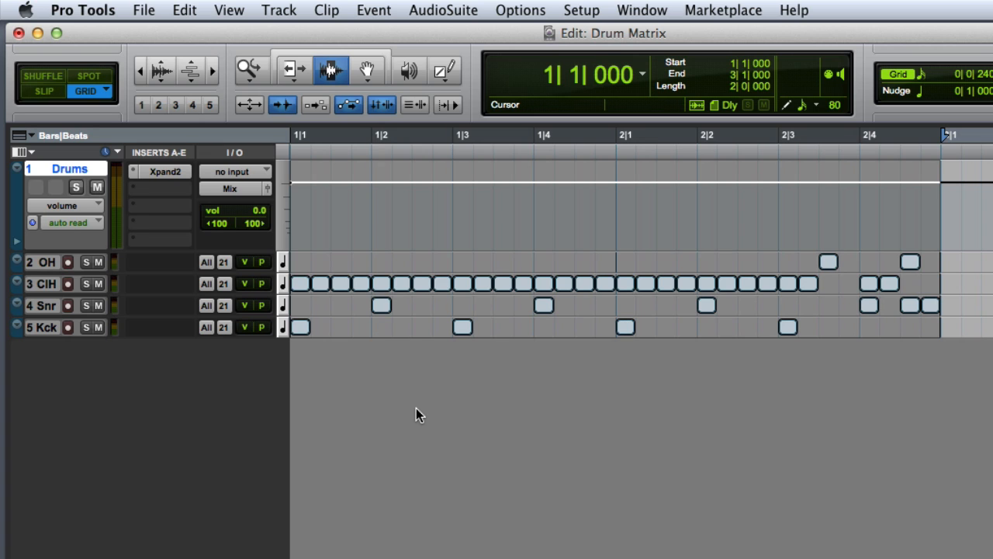
pyautogui.press('space')
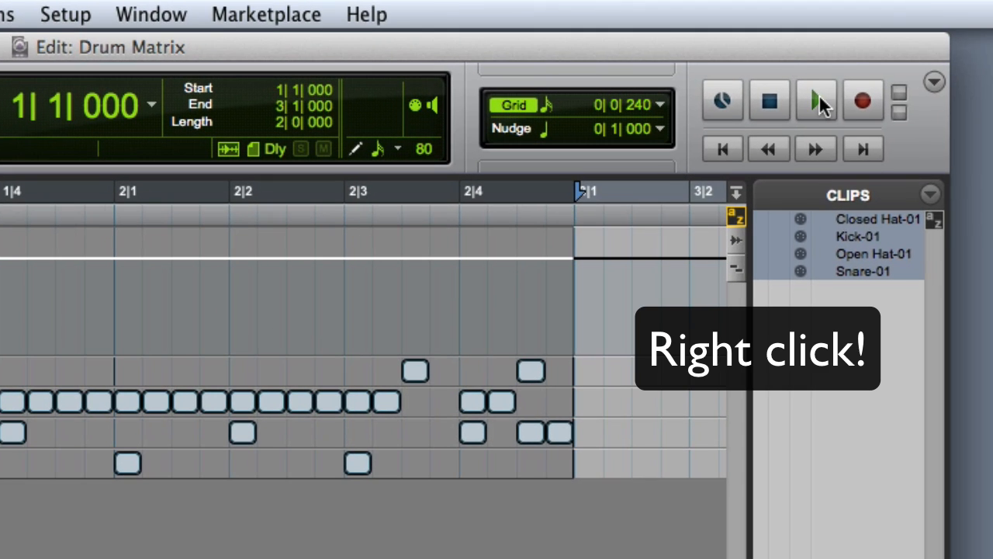
pyautogui.rightClick(819, 94)
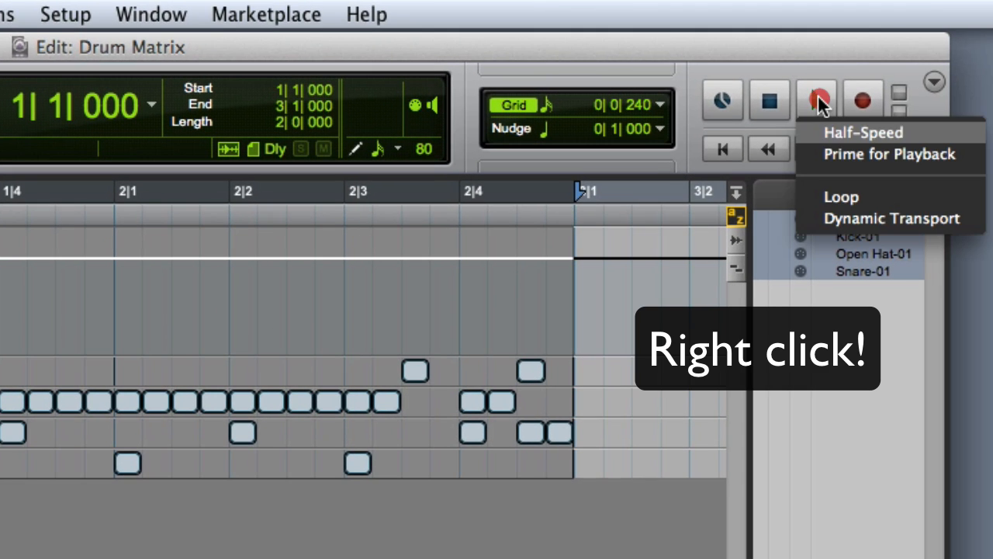
pyautogui.click(834, 197)
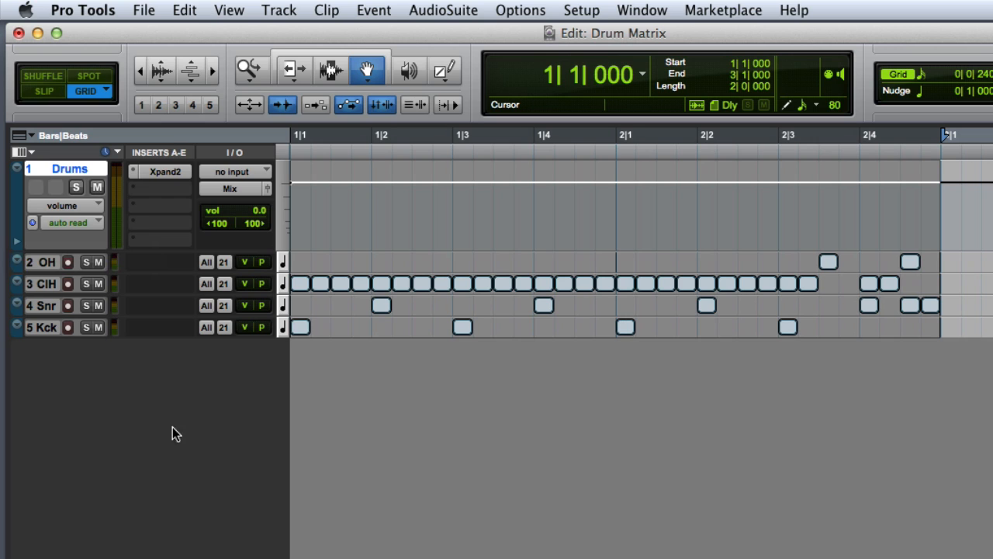
# Switch the open hat, closed hat, snare and kick tracks from notes view to clips view
pyautogui.keyDown('alt'); pyautogui.click(17, 243); pyautogui.keyUp('alt')
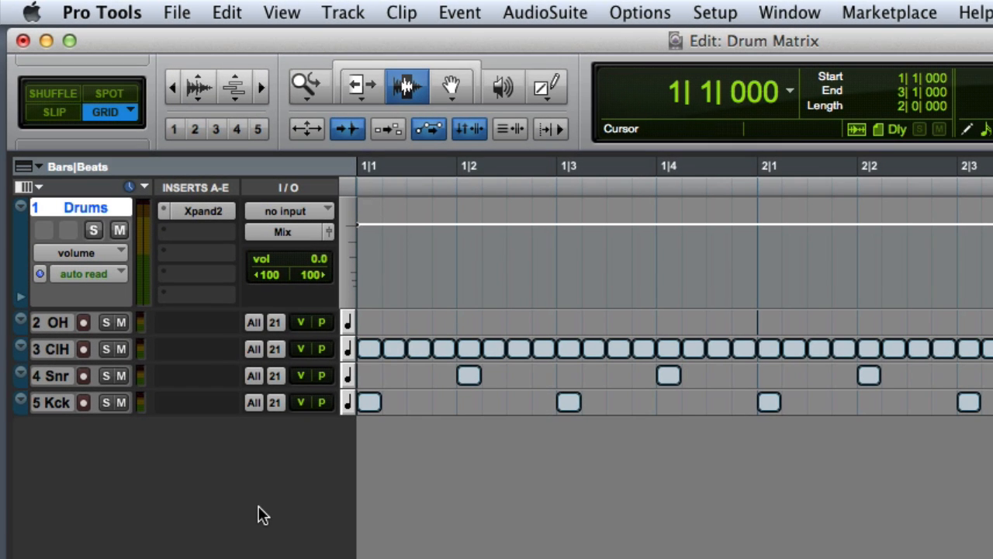
pyautogui.click(22, 321)
pyautogui.moveTo(153, 332)
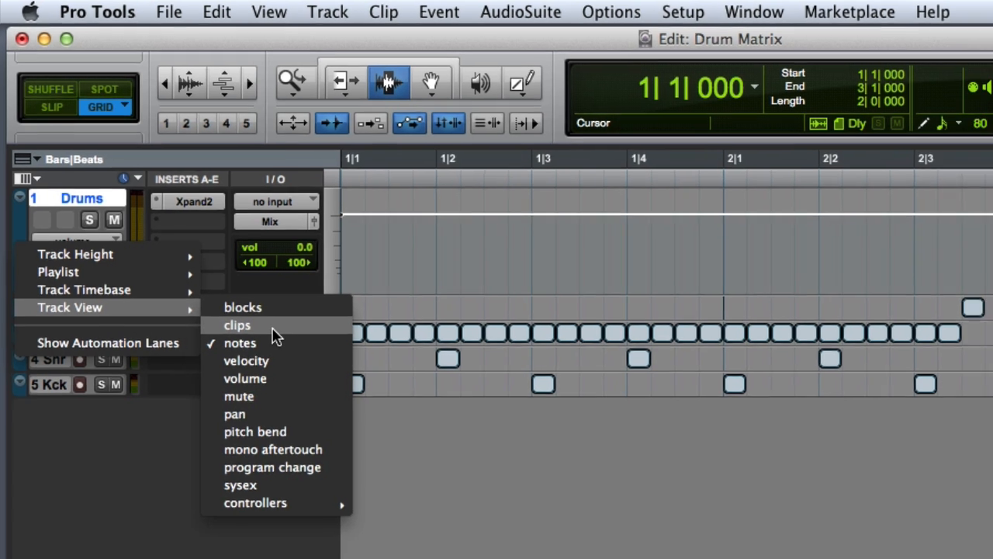
pyautogui.click(283, 343)
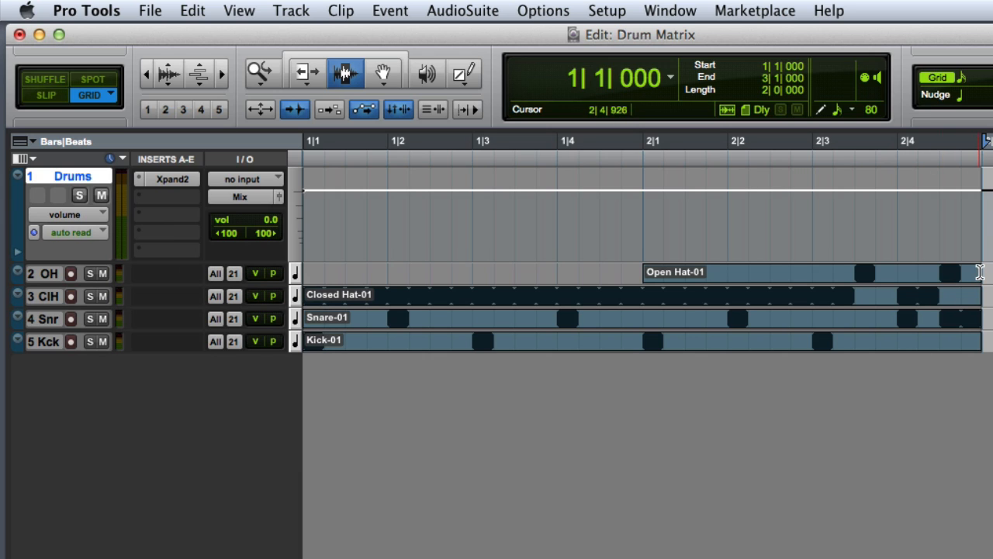
# Select bars 1 and 2 on the four MIDI drum tracks and group their clips
pyautogui.moveTo(980, 295); pyautogui.dragTo(295, 342)
pyautogui.click(341, 11)
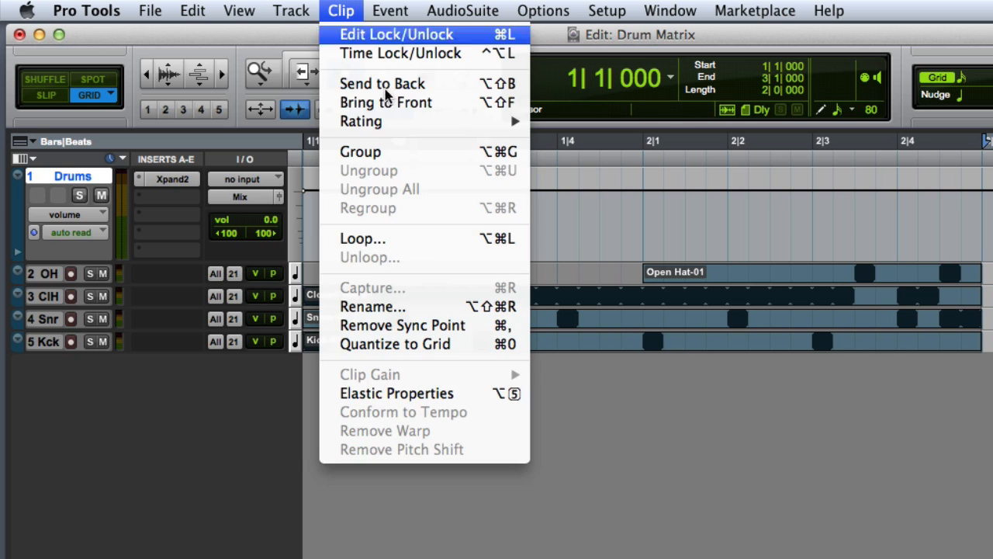
pyautogui.click(400, 151)
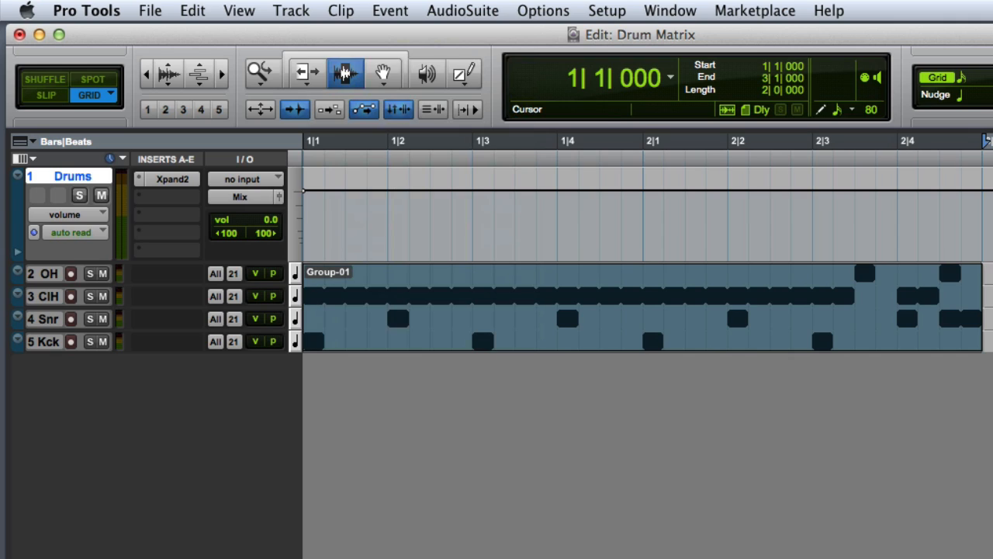
# Rename the grouped drum clip as Verse Drums
pyautogui.press('F8')
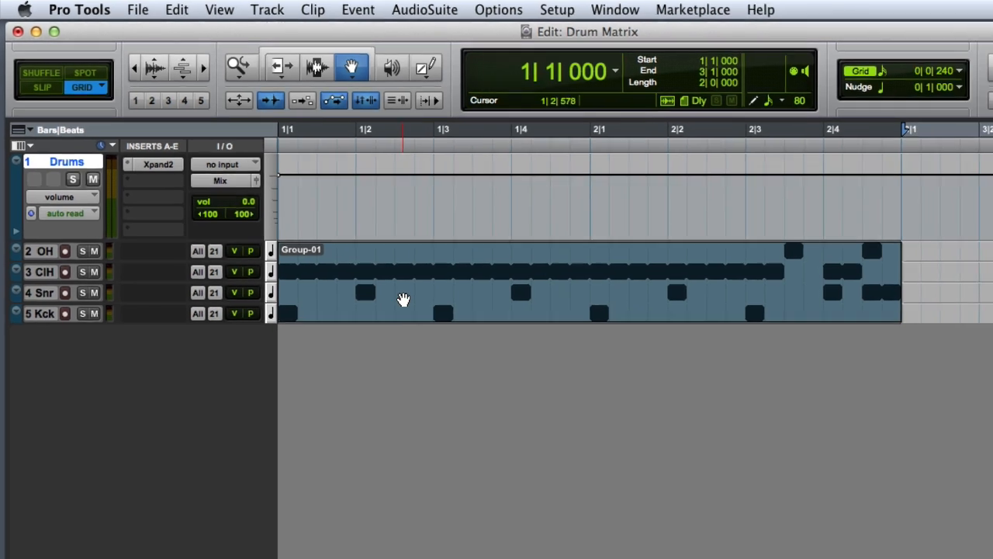
pyautogui.rightClick(522, 321)
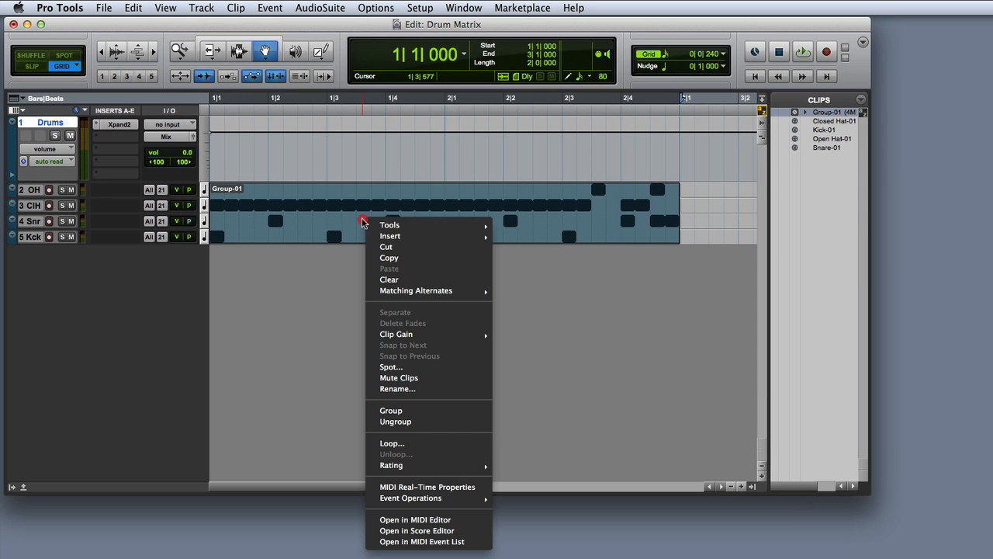
pyautogui.click(413, 389)
pyautogui.write('Vers')
pyautogui.write('e Drums')
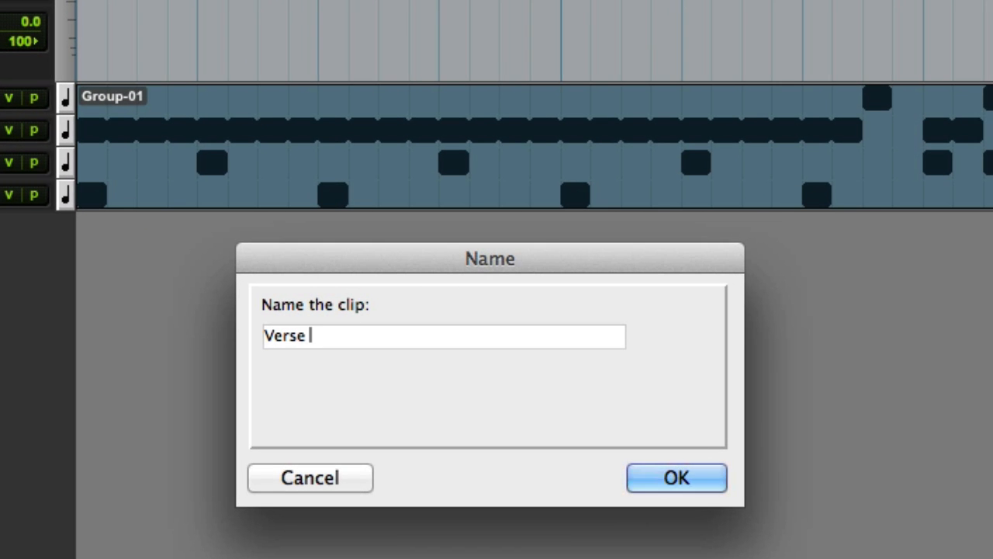
pyautogui.press('Return')
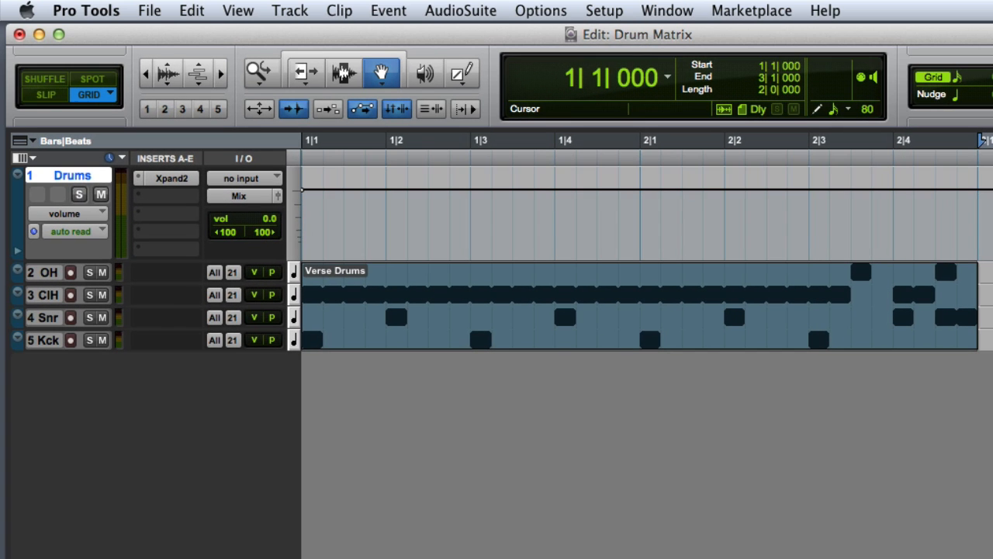
# Duplicate the Verse Drums clip group three times in a row to fill bars 1 through 8
pyautogui.press('super+bracketleft')
pyautogui.press('super+bracketleft')
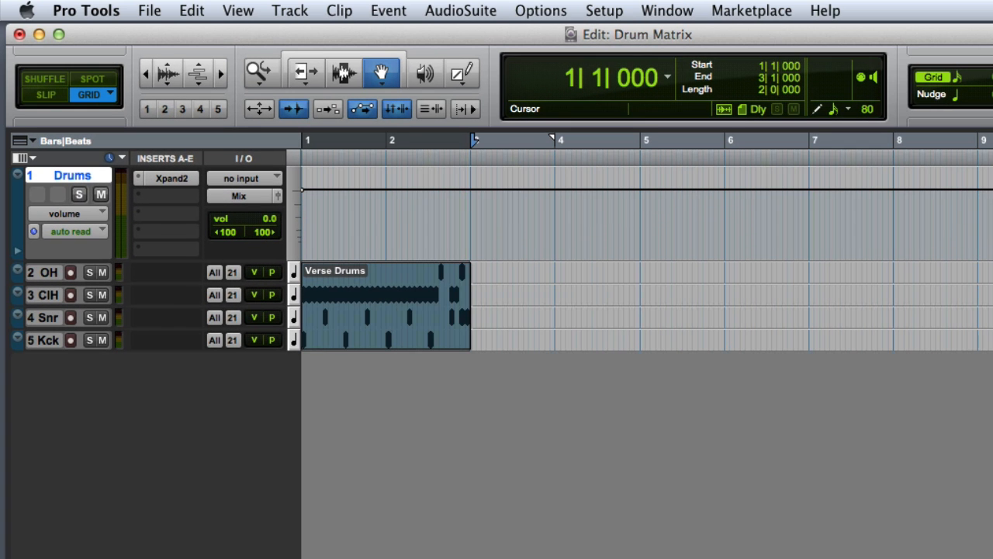
pyautogui.press('super+bracketleft')
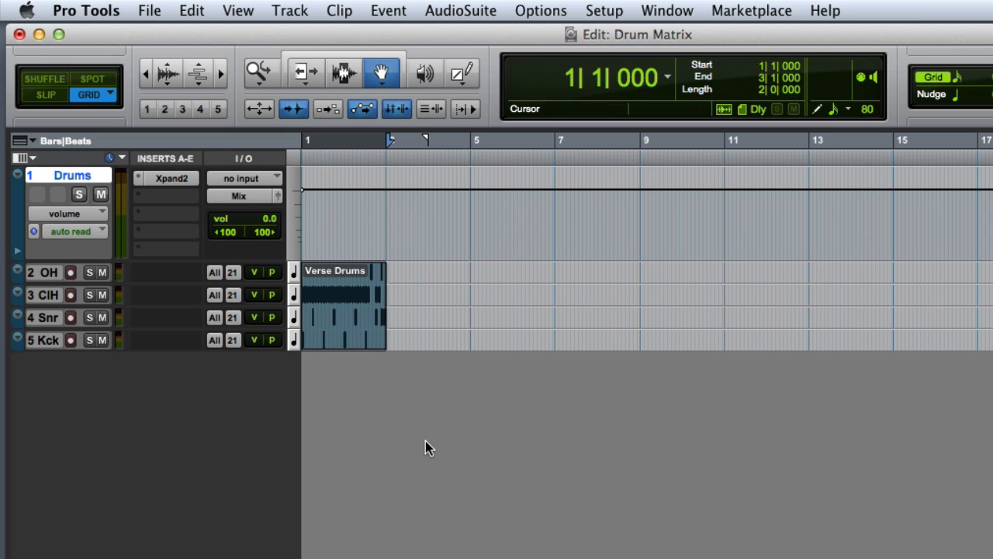
pyautogui.press('super+d')
pyautogui.press('super+d')
pyautogui.press('super+d')
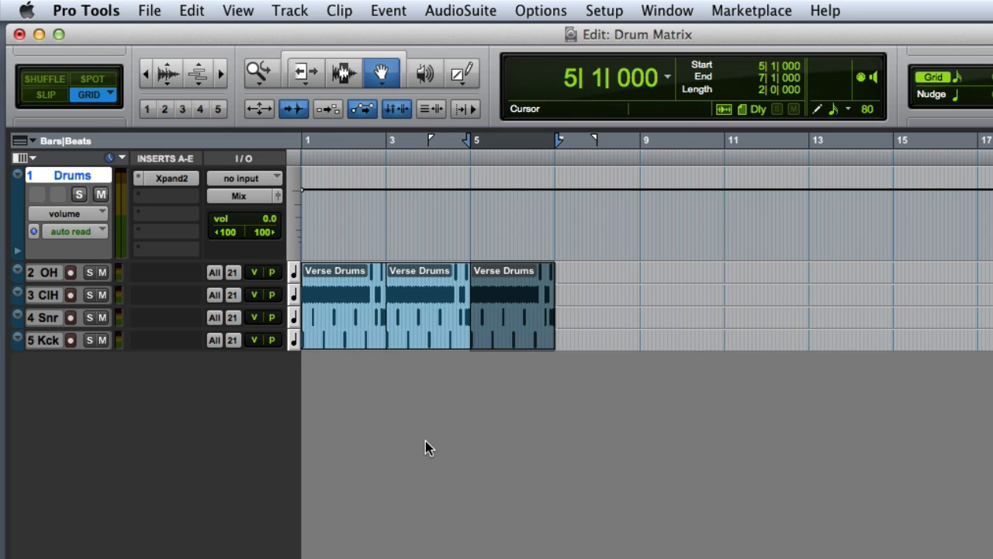
# Play back the repeated Verse Drums groups from the start of the session, and stop playback
pyautogui.press('Return')
pyautogui.press('space')
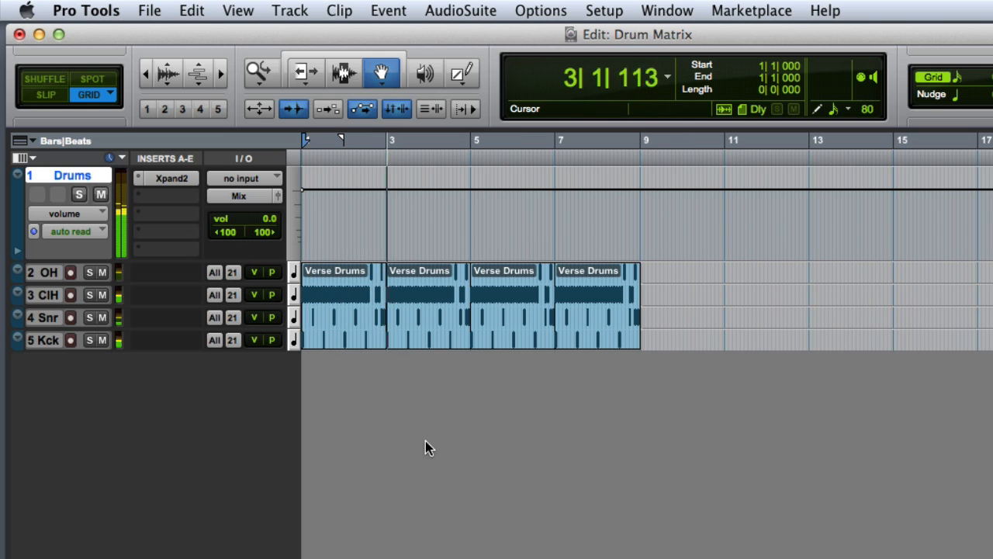
pyautogui.press('space')
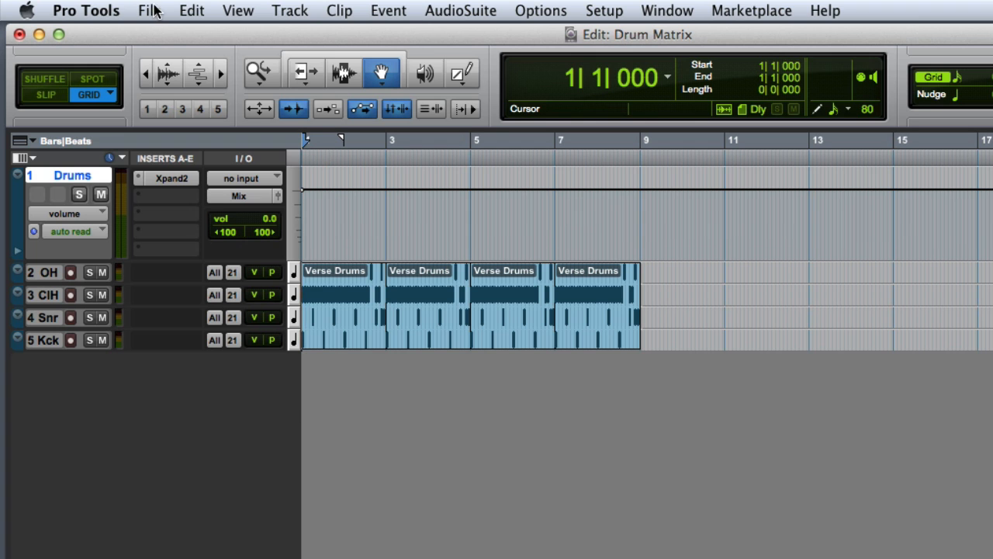
# Save the session as a template named Drum Matrix, installed in the system under the Music category
pyautogui.click(150, 11)
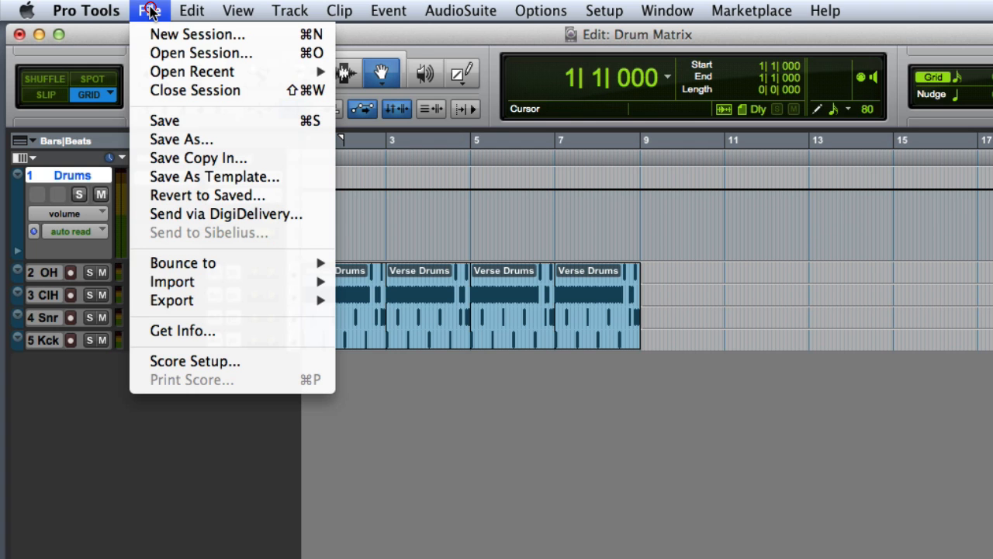
pyautogui.click(299, 177)
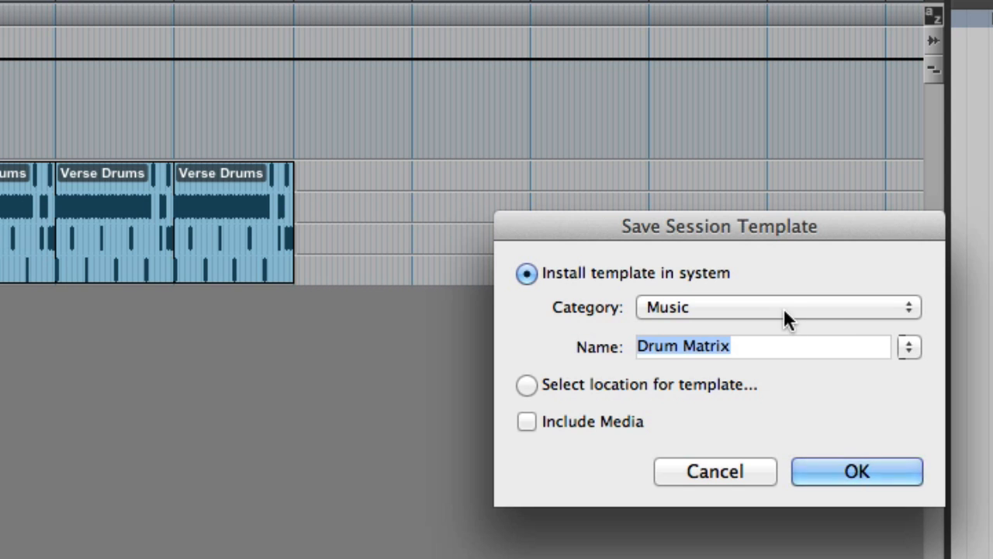
pyautogui.click(782, 304)
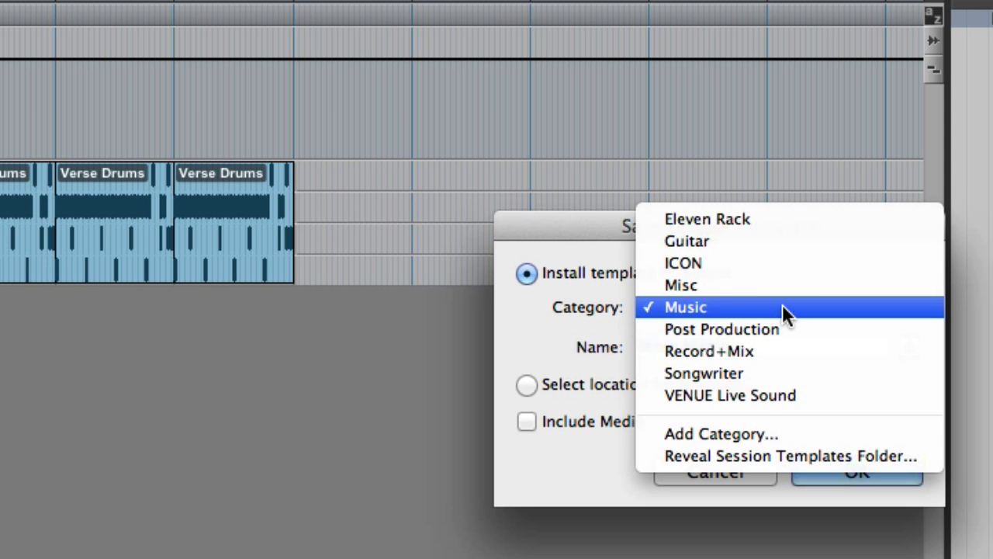
pyautogui.click(783, 307)
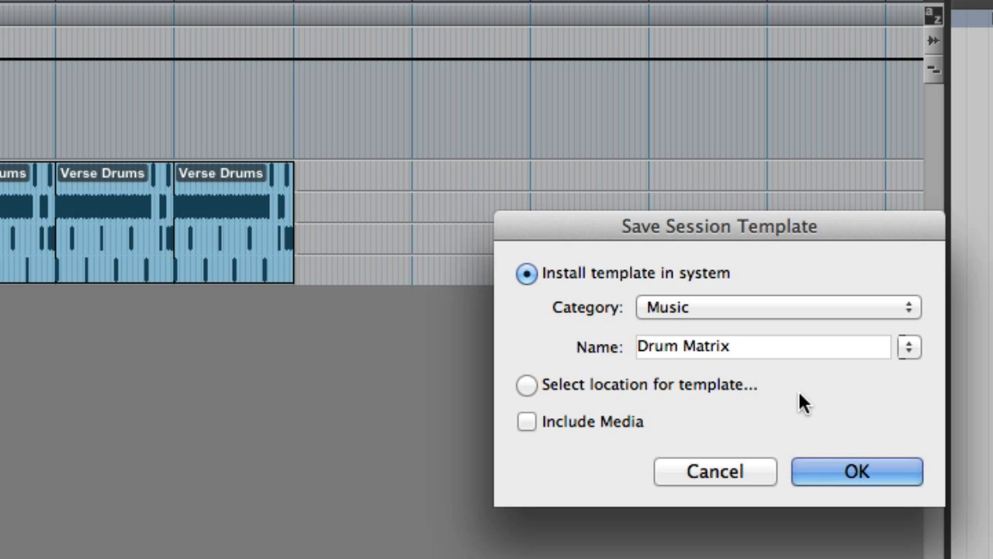
pyautogui.click(821, 466)
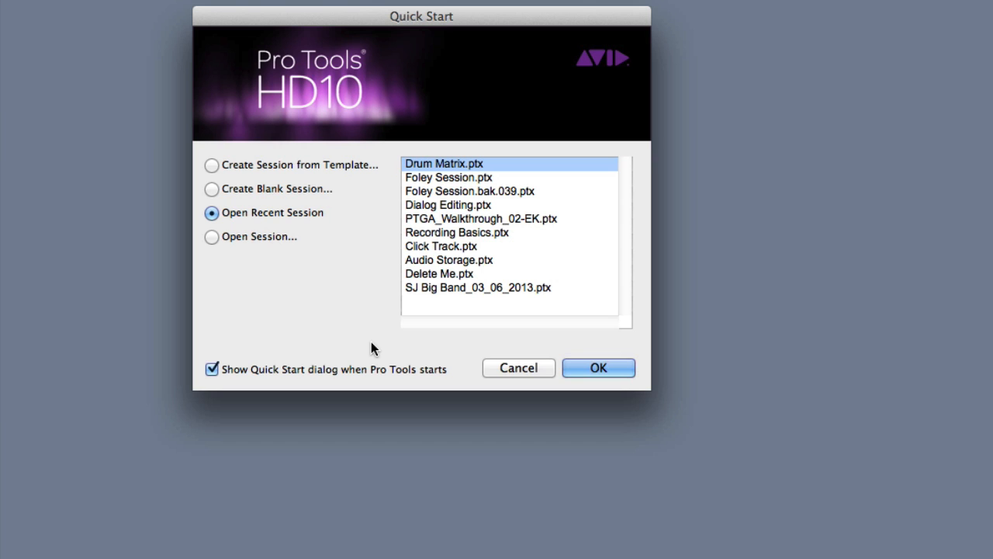
# Create a new session named Drum Matrix 2 from the Drum Matrix template in the Music category
pyautogui.click(212, 164)
pyautogui.click(466, 207)
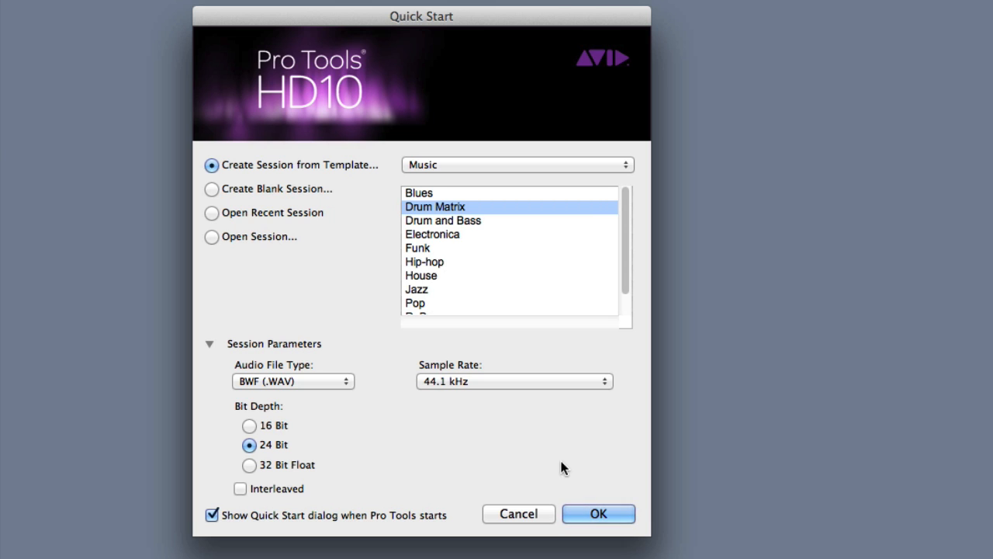
pyautogui.click(596, 514)
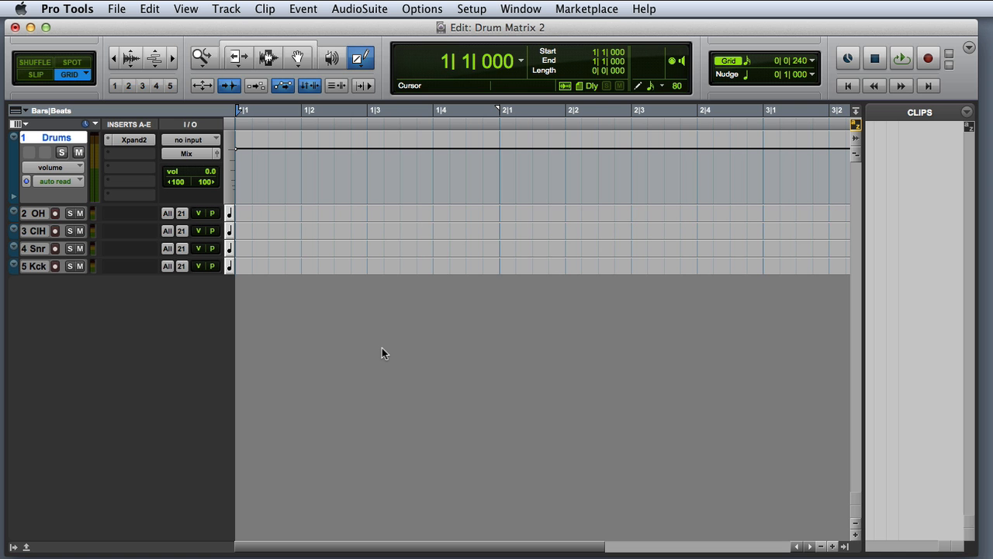